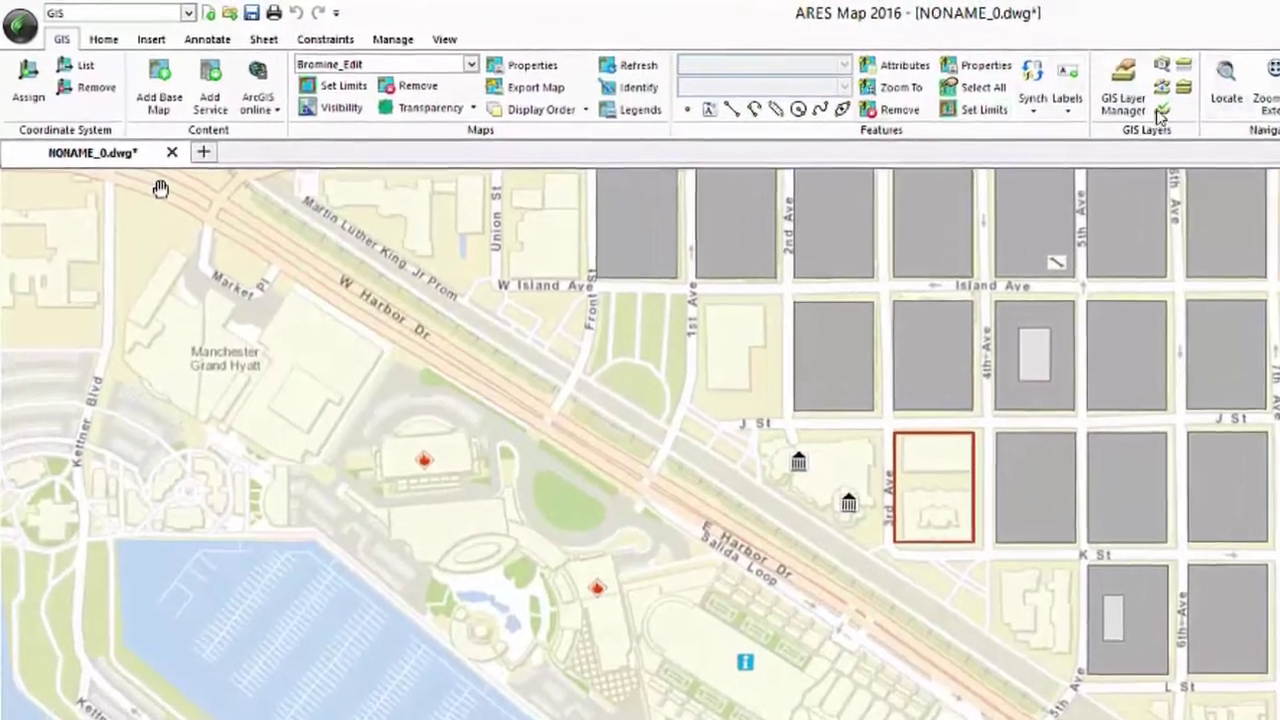
Preview the Home, Insert, Annotate, Sheet, Constraints, Manage and View ribbon tools
{"action": "left_click", "coordinate": [98, 35]}
{"action": "left_click", "coordinate": [170, 46]}
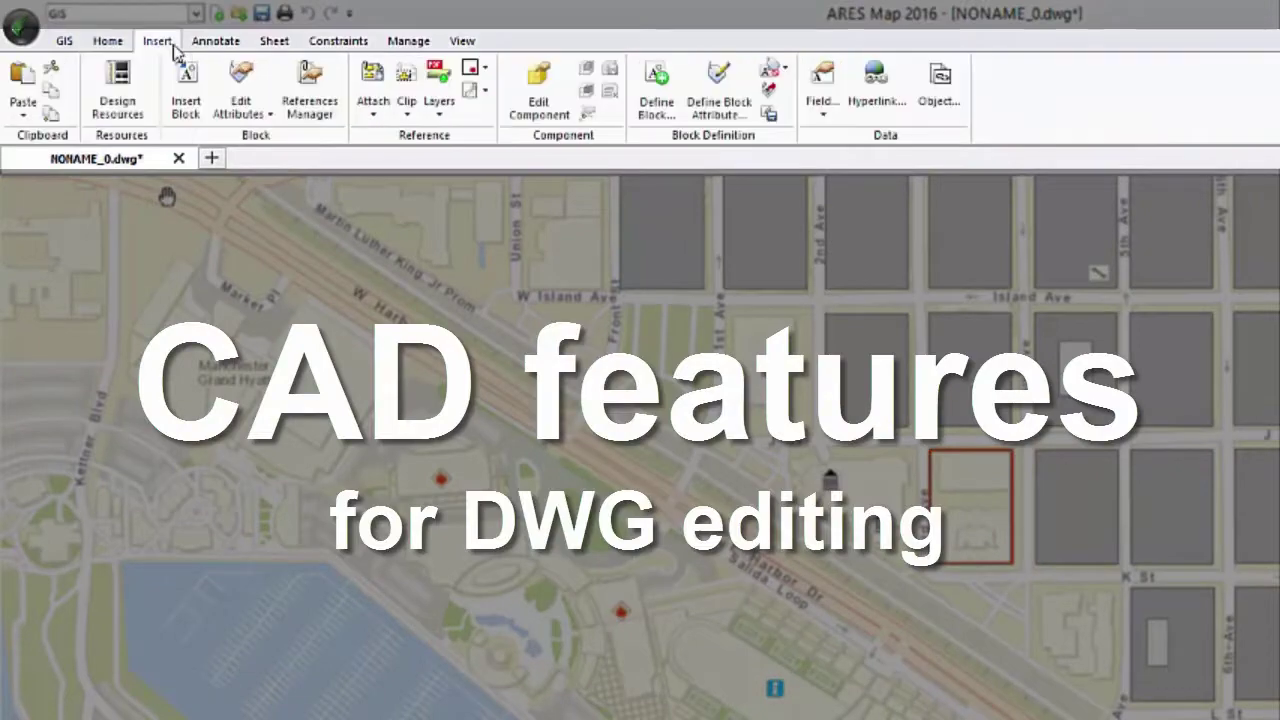
{"action": "left_click", "coordinate": [238, 44]}
{"action": "left_click", "coordinate": [278, 45]}
{"action": "left_click", "coordinate": [338, 45]}
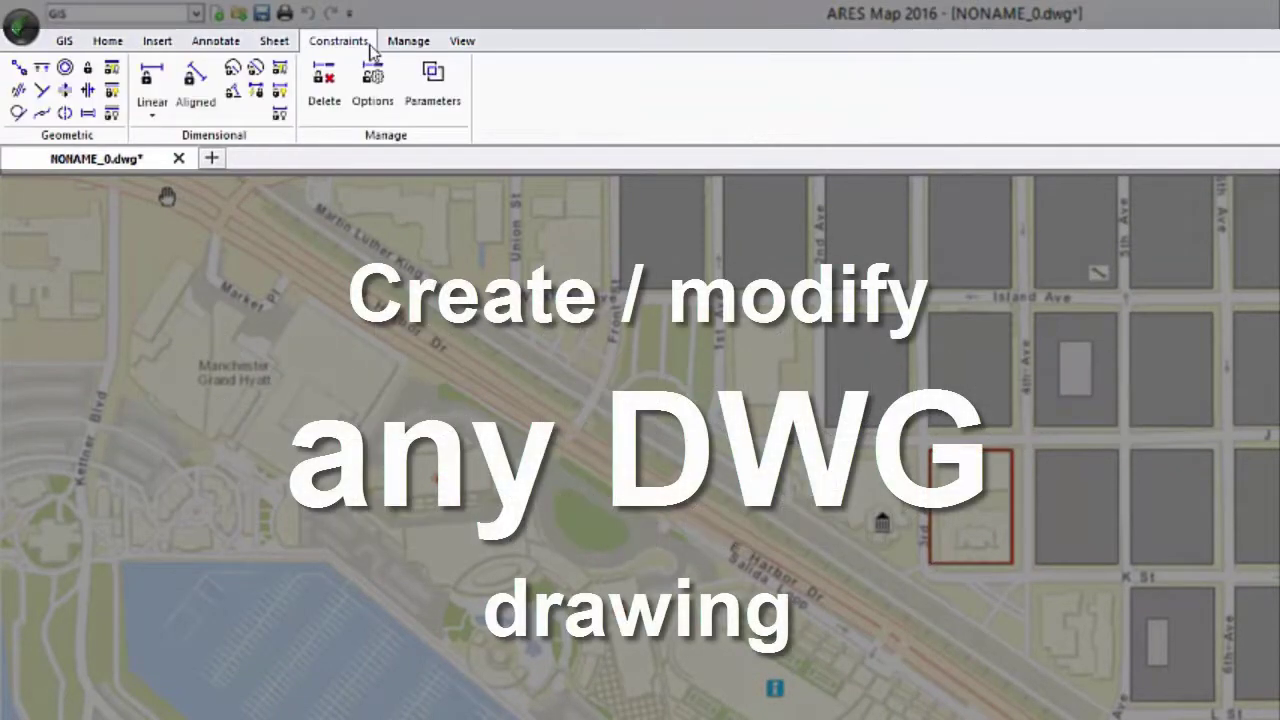
{"action": "left_click", "coordinate": [410, 45]}
{"action": "left_click", "coordinate": [458, 44]}
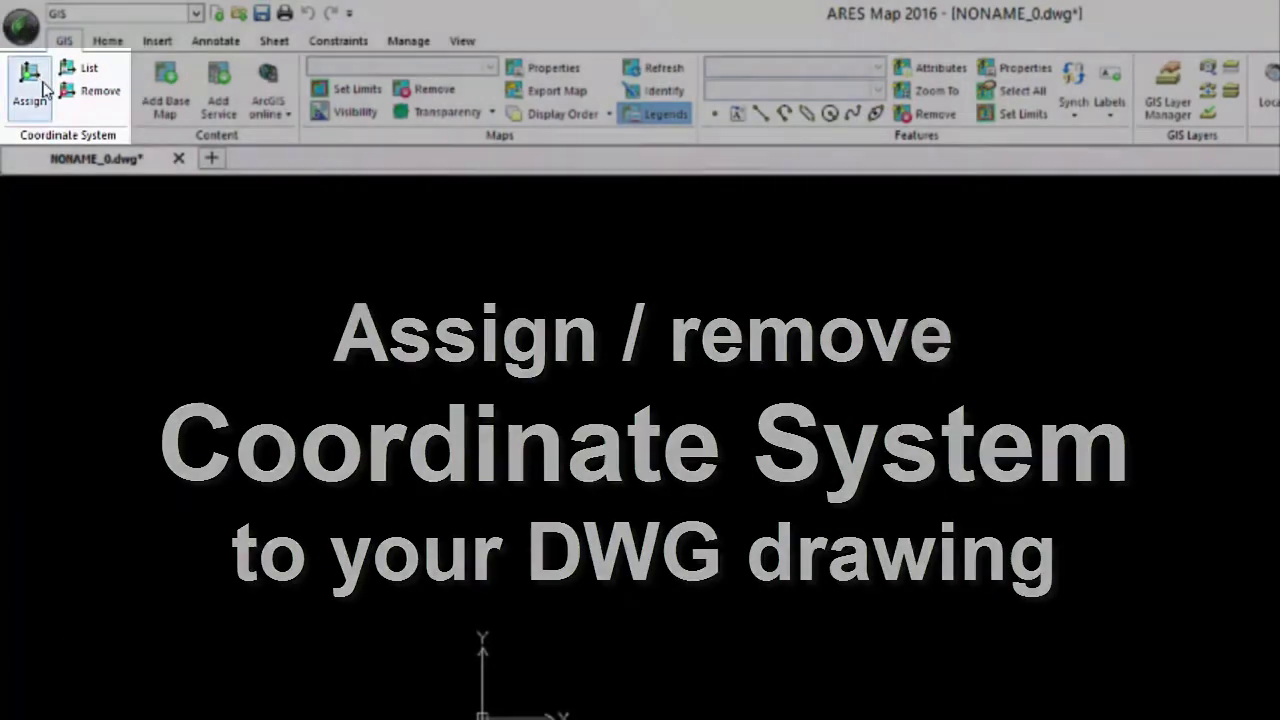
Assign WGS 1984 Web Mercator.prj from Projected Coordinate Systems > World as the coordinate system
{"action": "left_click", "coordinate": [44, 90]}
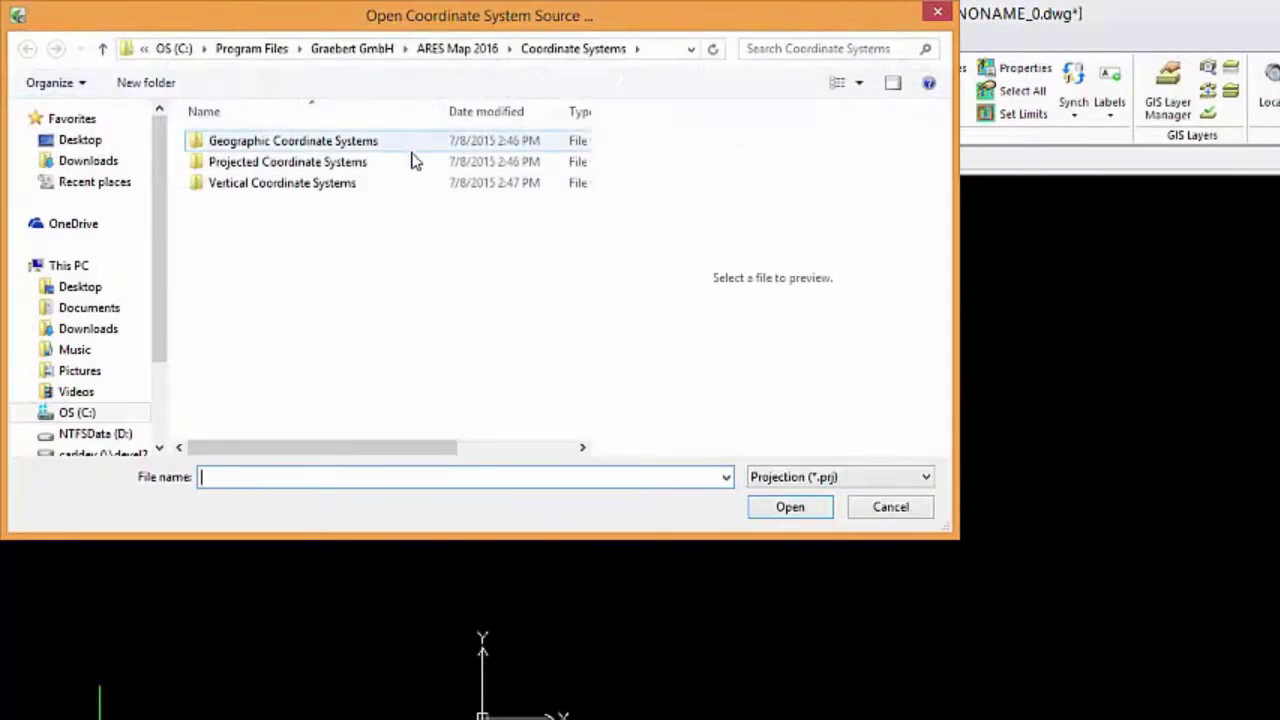
{"action": "double_click", "coordinate": [415, 162]}
{"action": "double_click", "coordinate": [409, 330]}
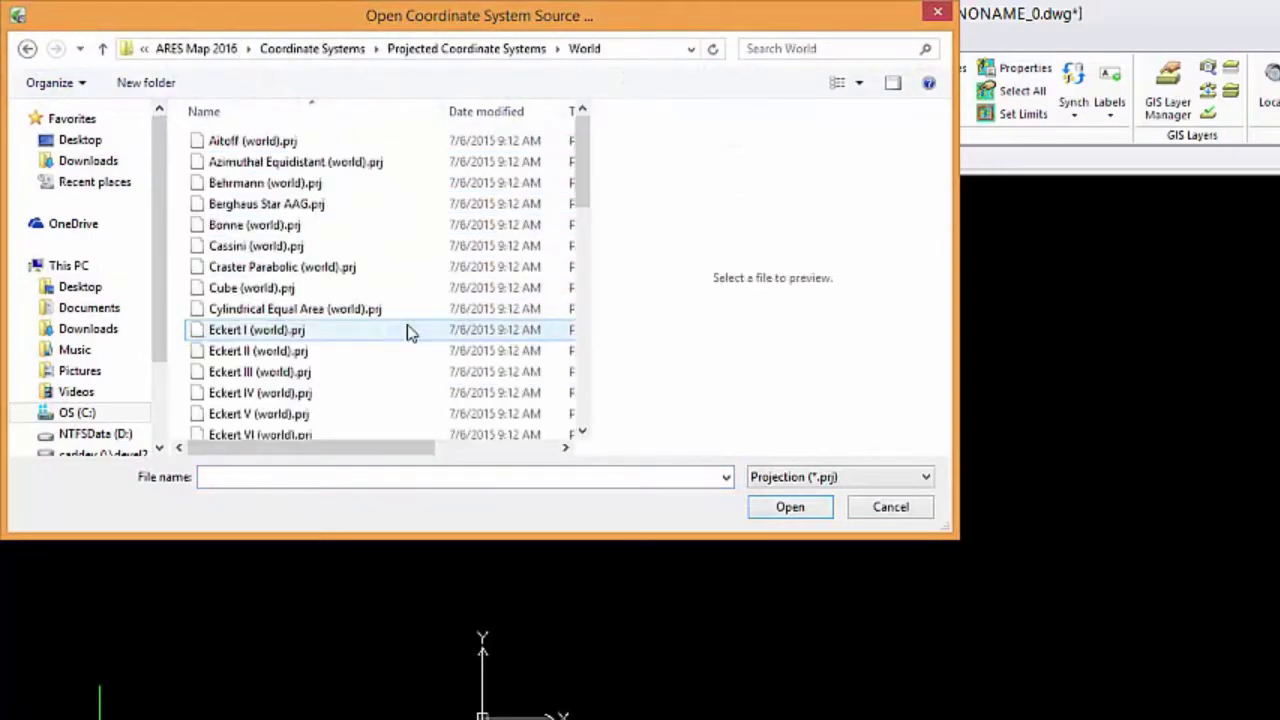
{"action": "scroll", "coordinate": [409, 330], "scroll_direction": "down", "scroll_amount": 6}
{"action": "scroll", "coordinate": [409, 331], "scroll_direction": "down", "scroll_amount": 4}
{"action": "left_click", "coordinate": [405, 345]}
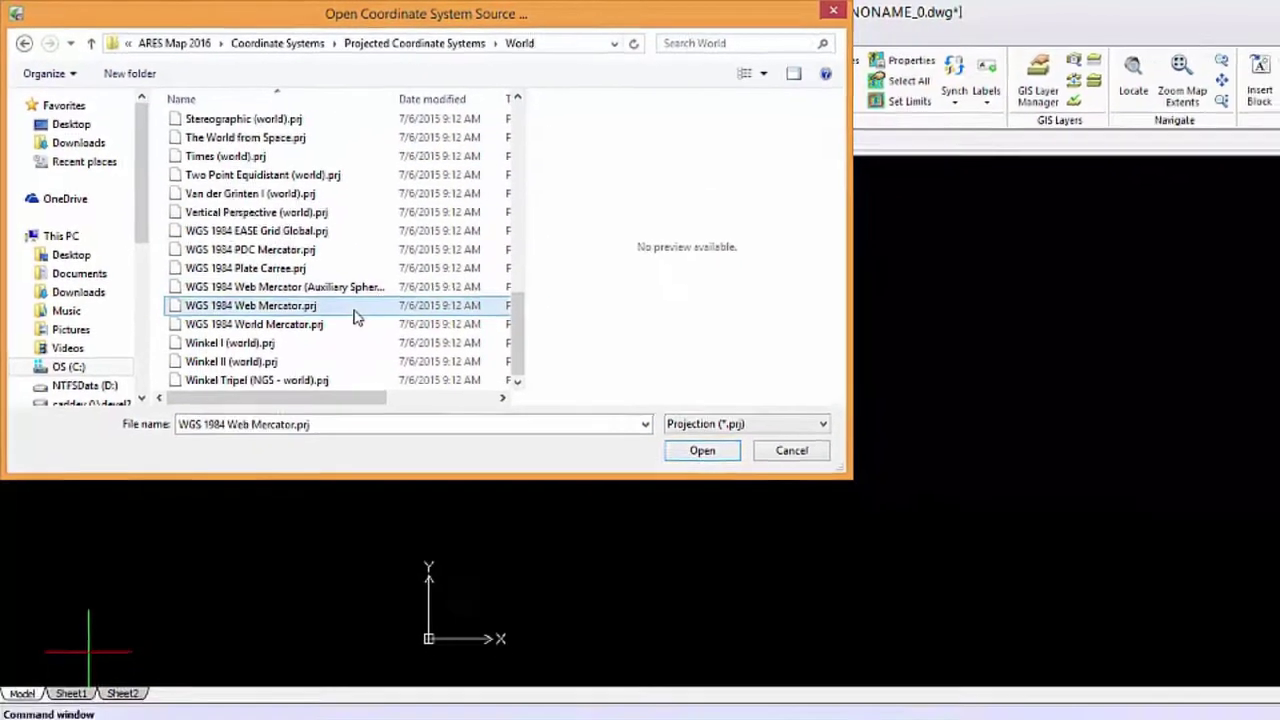
{"action": "double_click", "coordinate": [353, 310]}
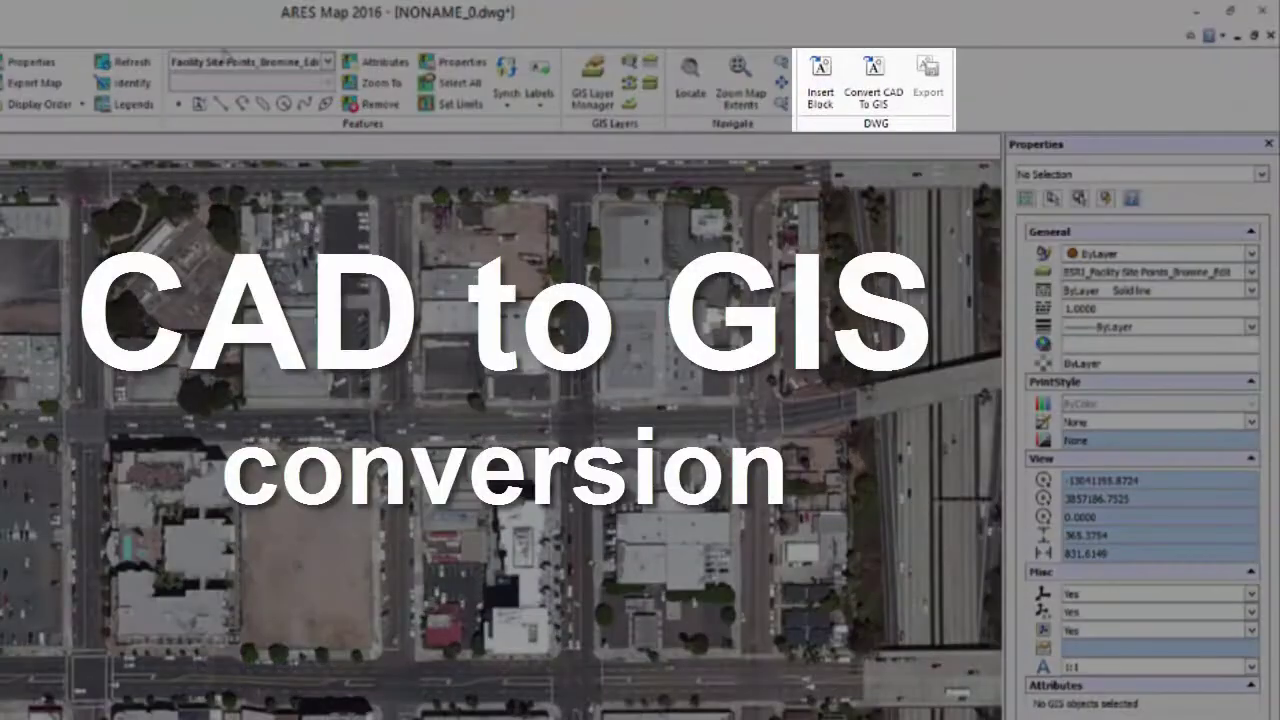
Insert Arts_building1.dwg as a block, position specified later, and place it in the empty lot
{"action": "left_click", "coordinate": [833, 104]}
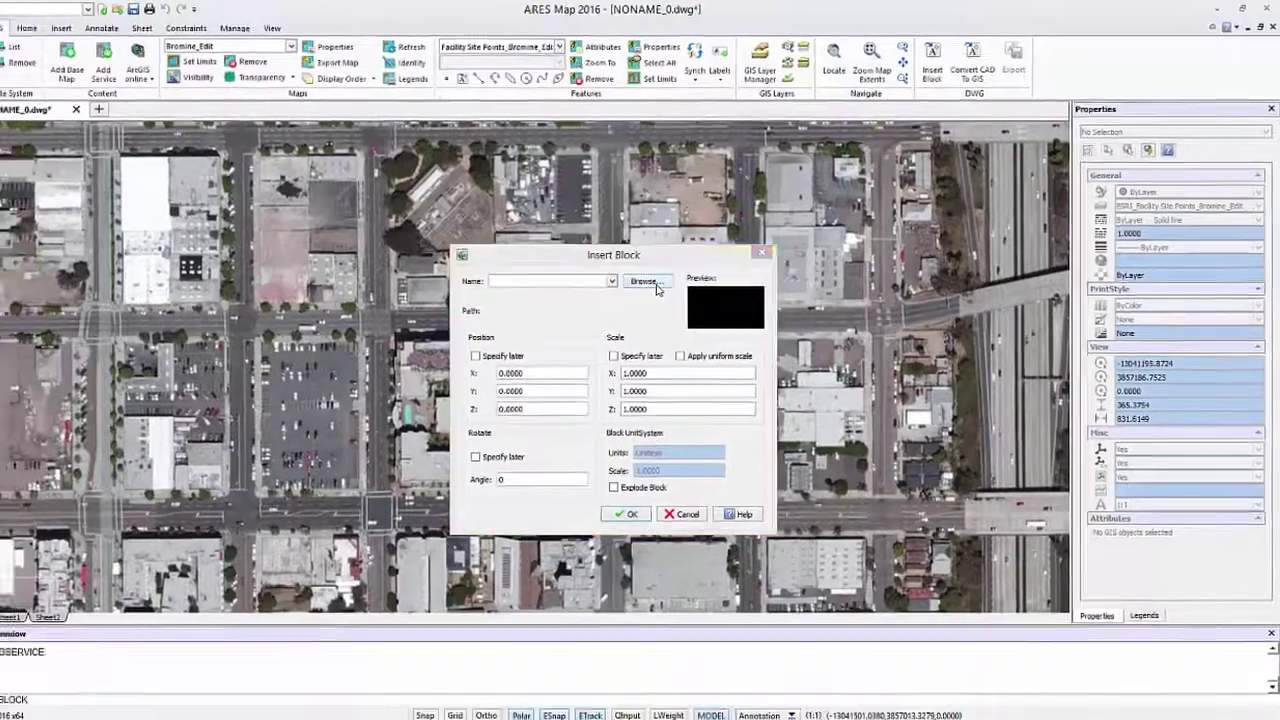
{"action": "left_click", "coordinate": [656, 286]}
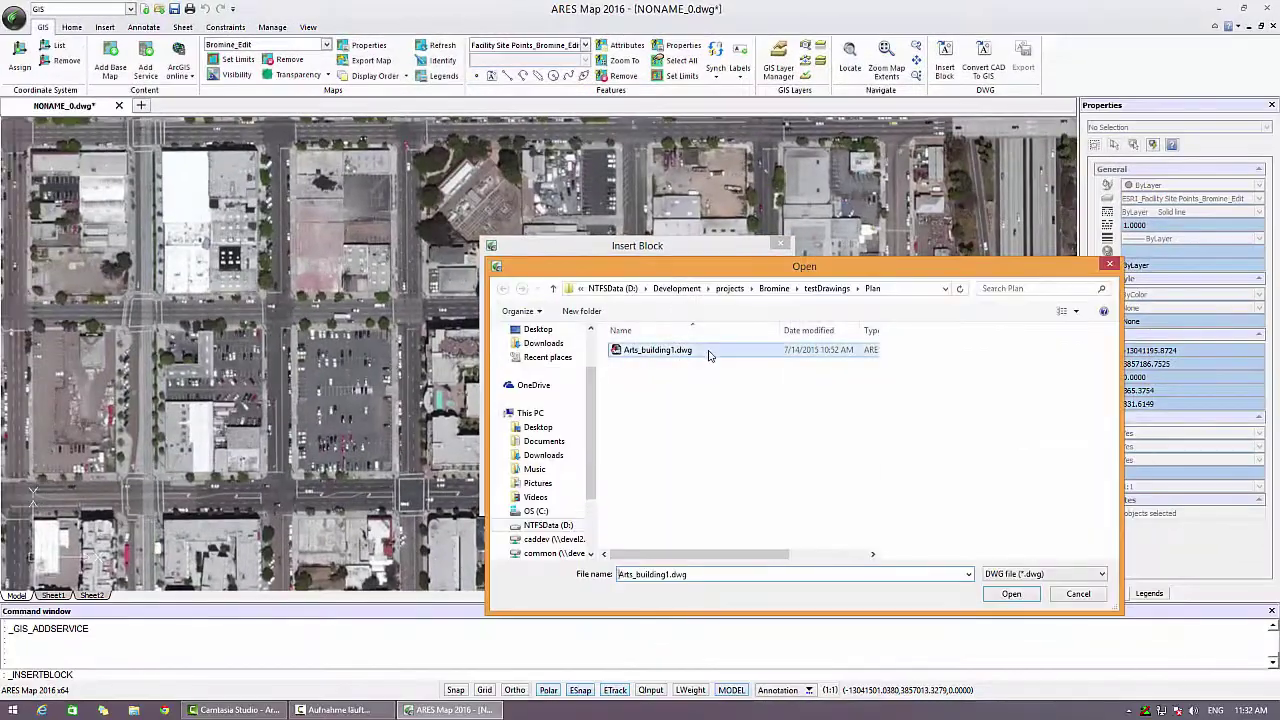
{"action": "left_click", "coordinate": [1010, 596]}
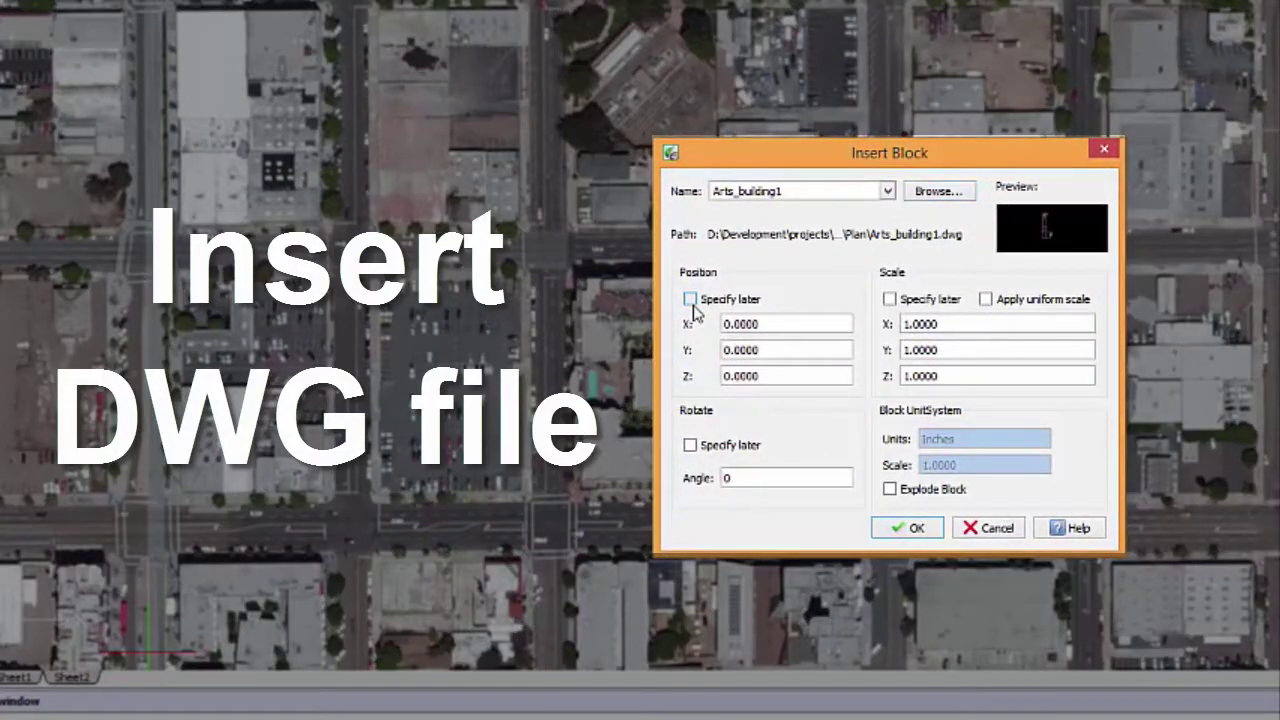
{"action": "left_click", "coordinate": [690, 299]}
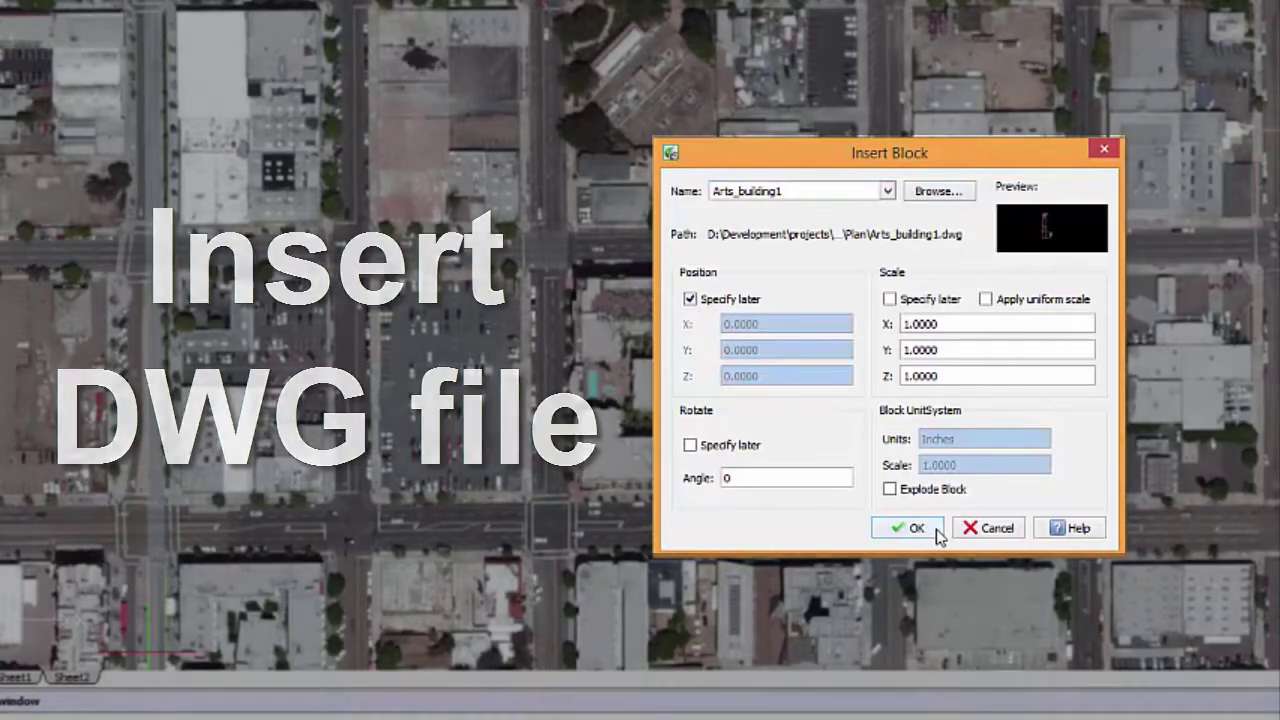
{"action": "left_click", "coordinate": [912, 527]}
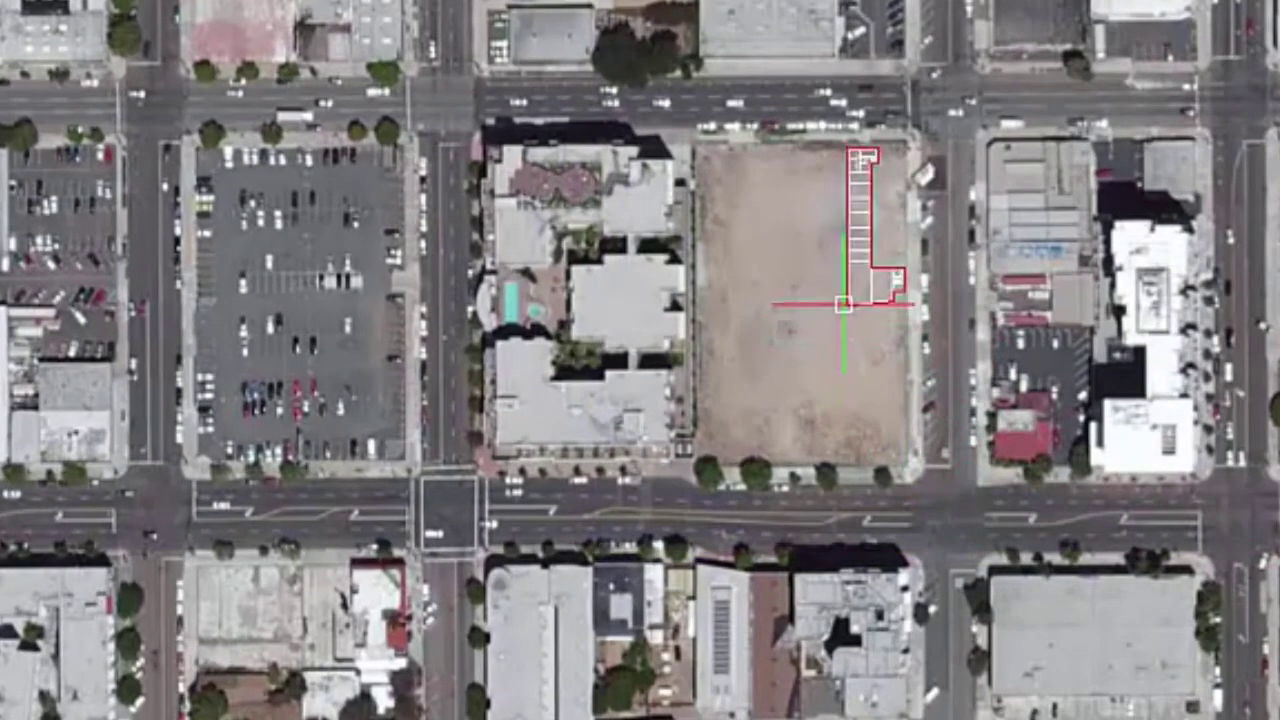
{"action": "left_click", "coordinate": [843, 303]}
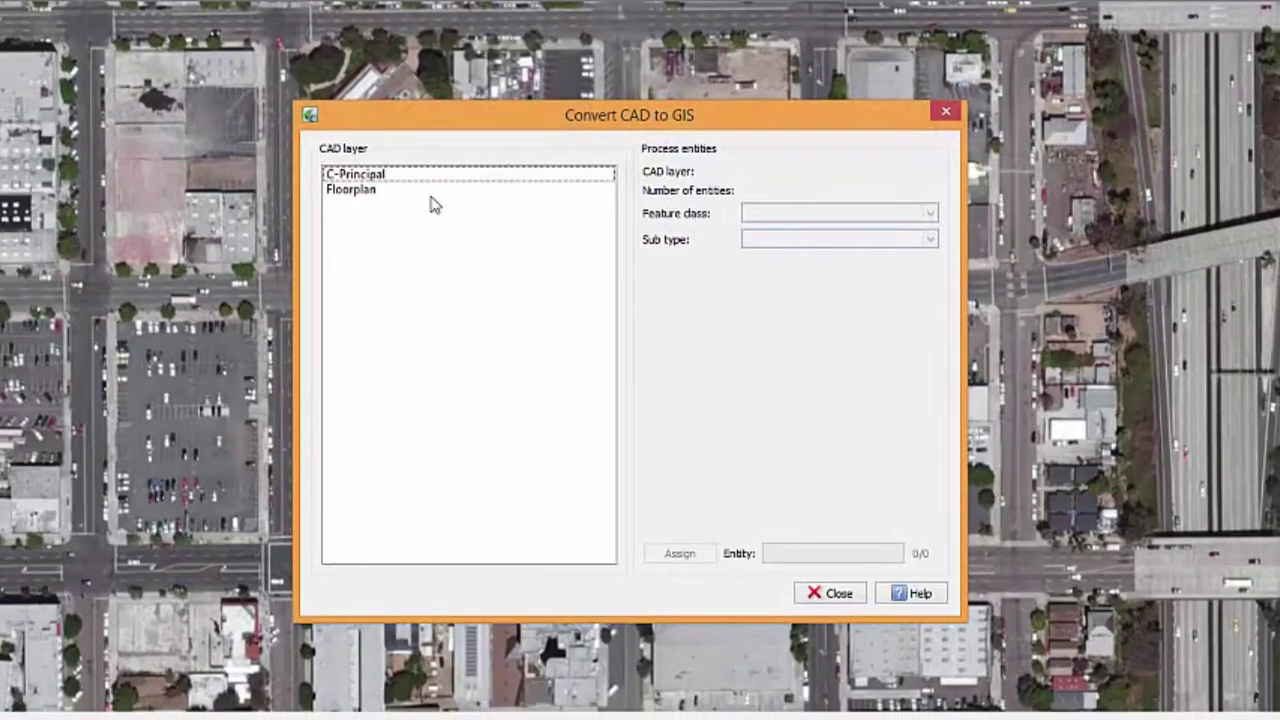
Convert the Floorplan layer's entities to the building floors feature class
{"action": "left_click", "coordinate": [428, 192]}
{"action": "left_click", "coordinate": [911, 213]}
{"action": "left_click", "coordinate": [815, 228]}
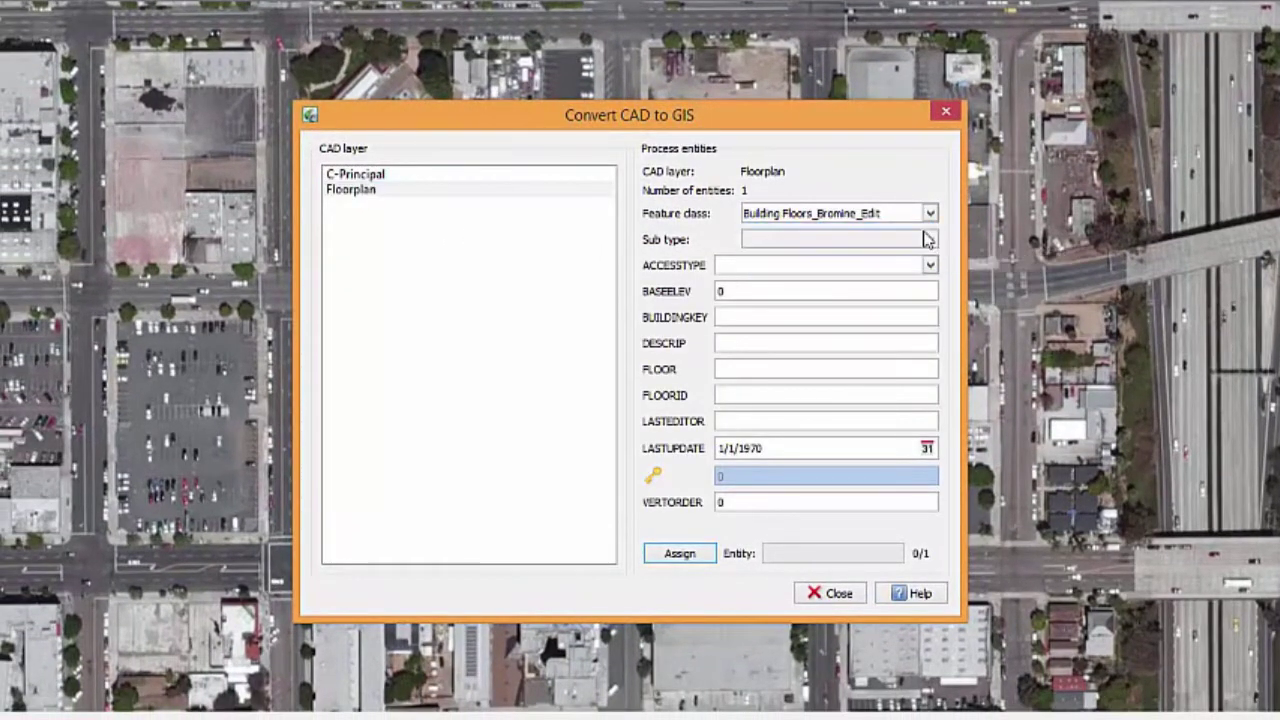
{"action": "left_click", "coordinate": [818, 368]}
{"action": "left_click", "coordinate": [680, 553]}
Convert the C-Principal layer to the building floorplan line feature class and close the converter
{"action": "left_click", "coordinate": [400, 175]}
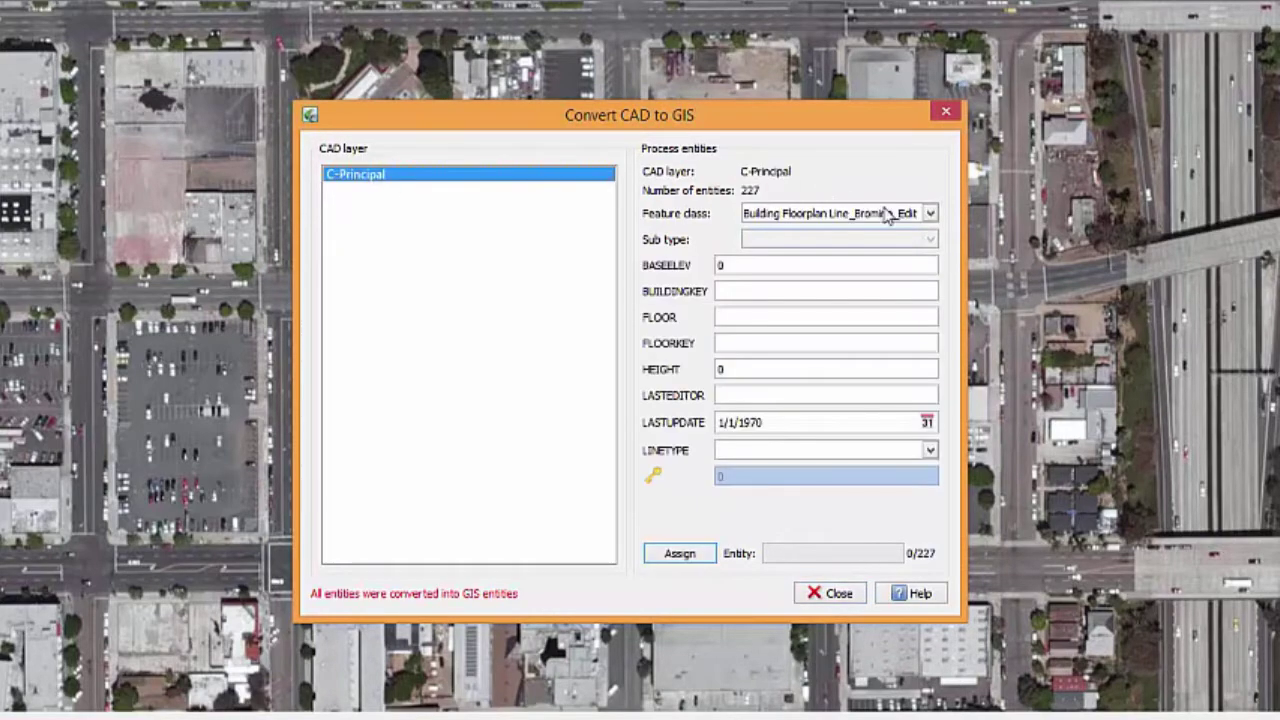
{"action": "left_click", "coordinate": [767, 317]}
{"action": "left_click", "coordinate": [706, 558]}
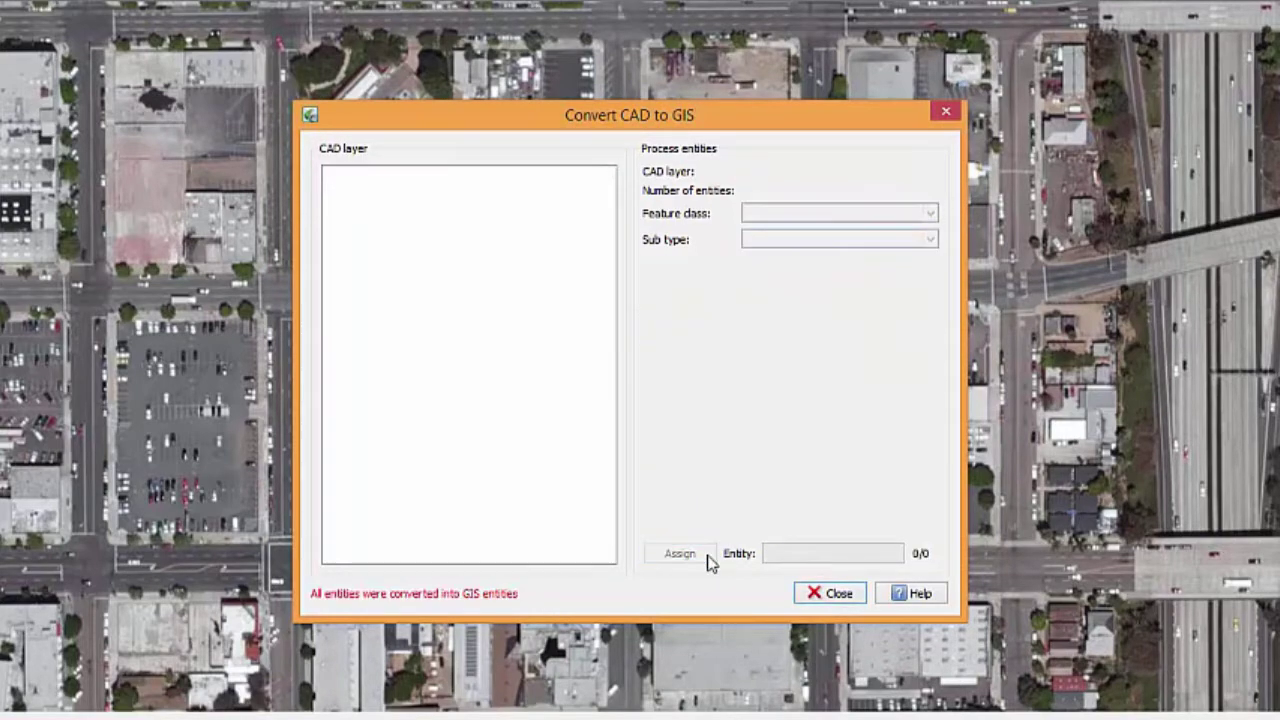
{"action": "left_click", "coordinate": [860, 594]}
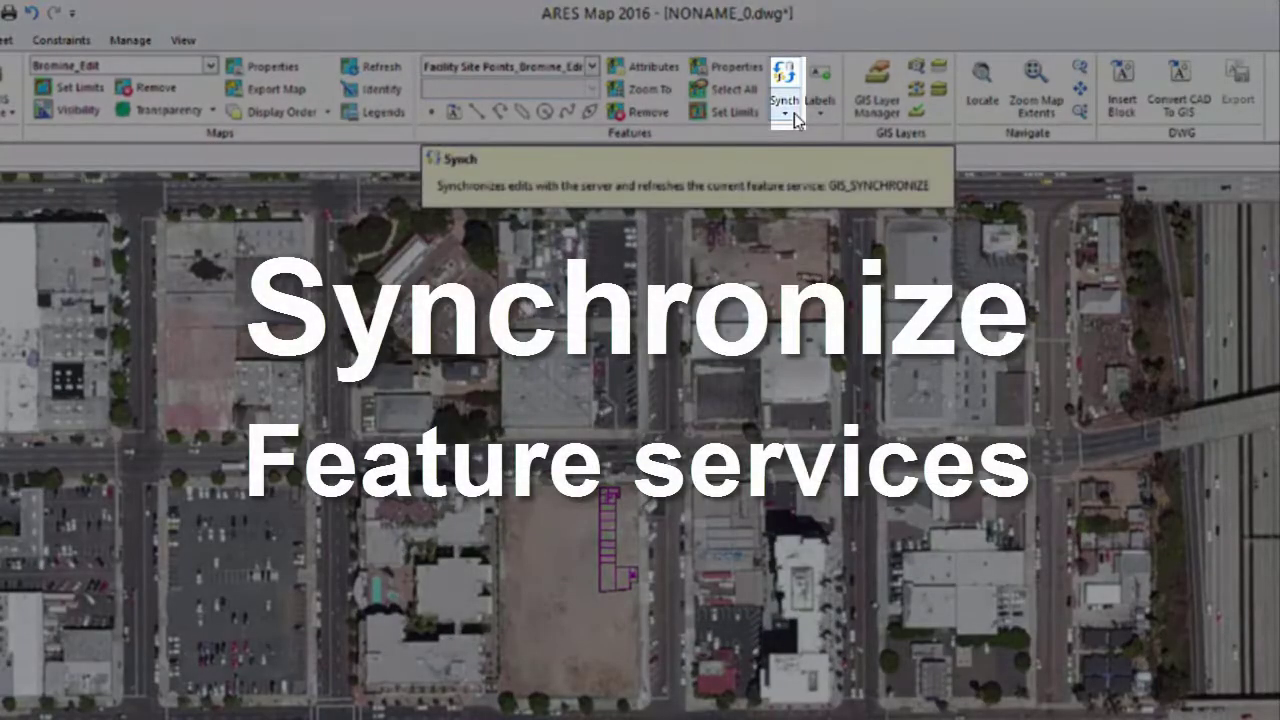
Run Synchronize All and confirm sending the 227 pending floorplan-line edits to the server
{"action": "left_click", "coordinate": [786, 114]}
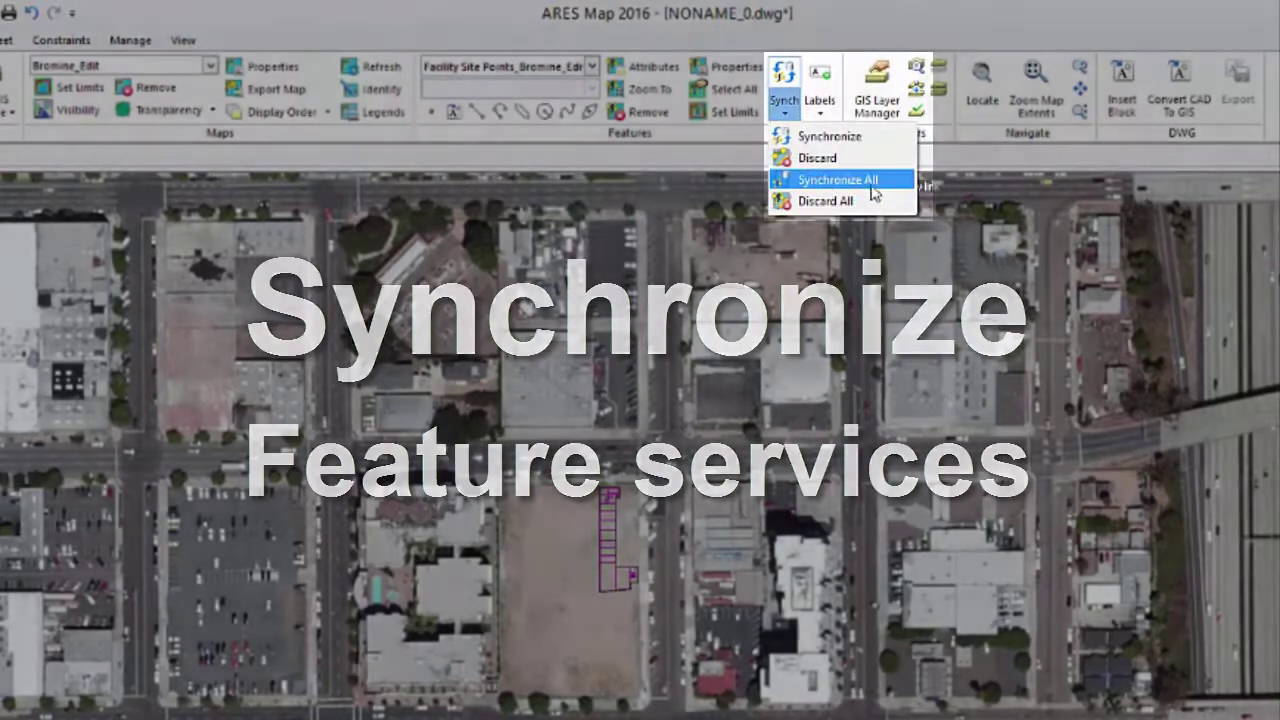
{"action": "left_click", "coordinate": [865, 178]}
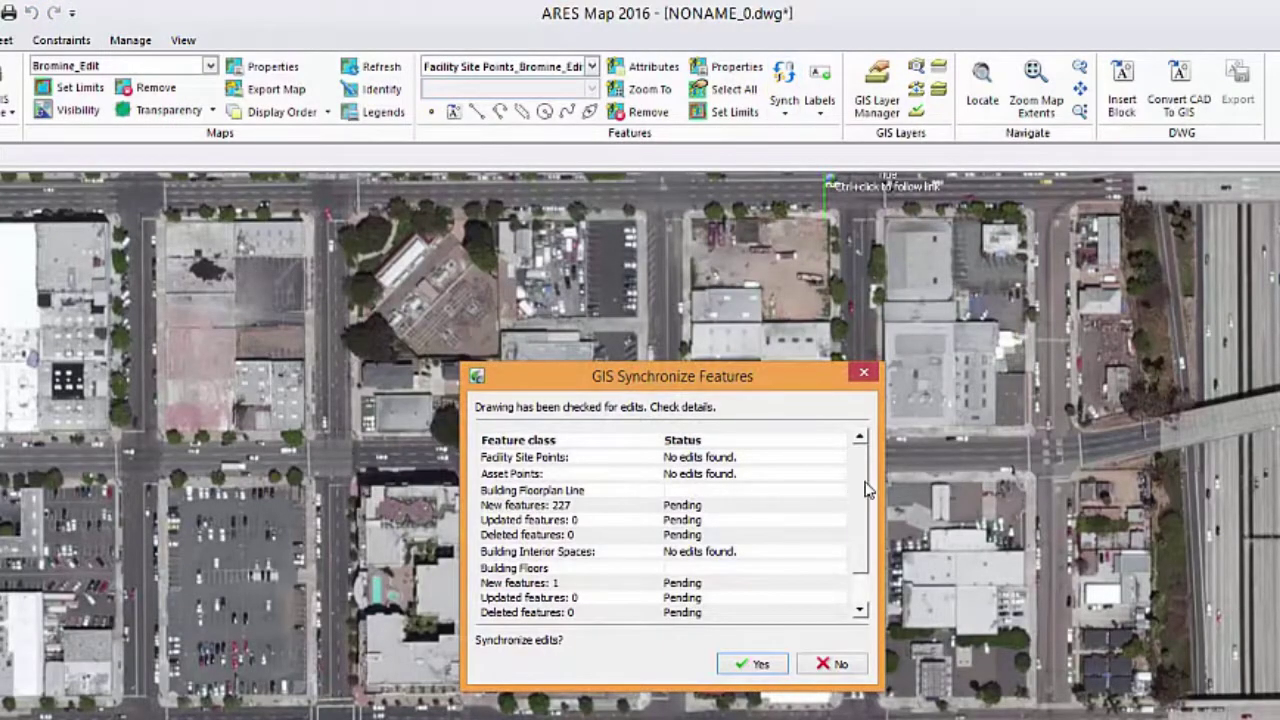
{"action": "scroll", "coordinate": [868, 490], "scroll_direction": "down", "scroll_amount": 3}
{"action": "left_click", "coordinate": [779, 672]}
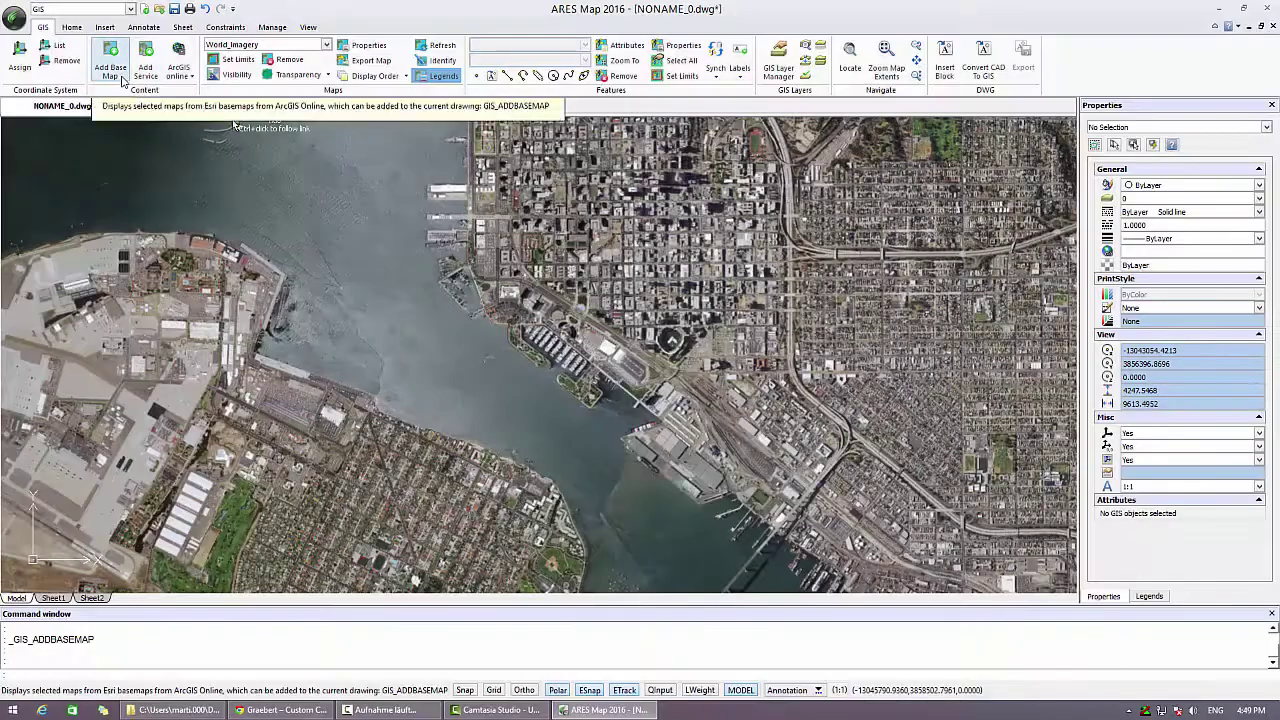
Add the Streets thumbnail (World_Street_Map) from the Add Basemap gallery
{"action": "left_click", "coordinate": [110, 55]}
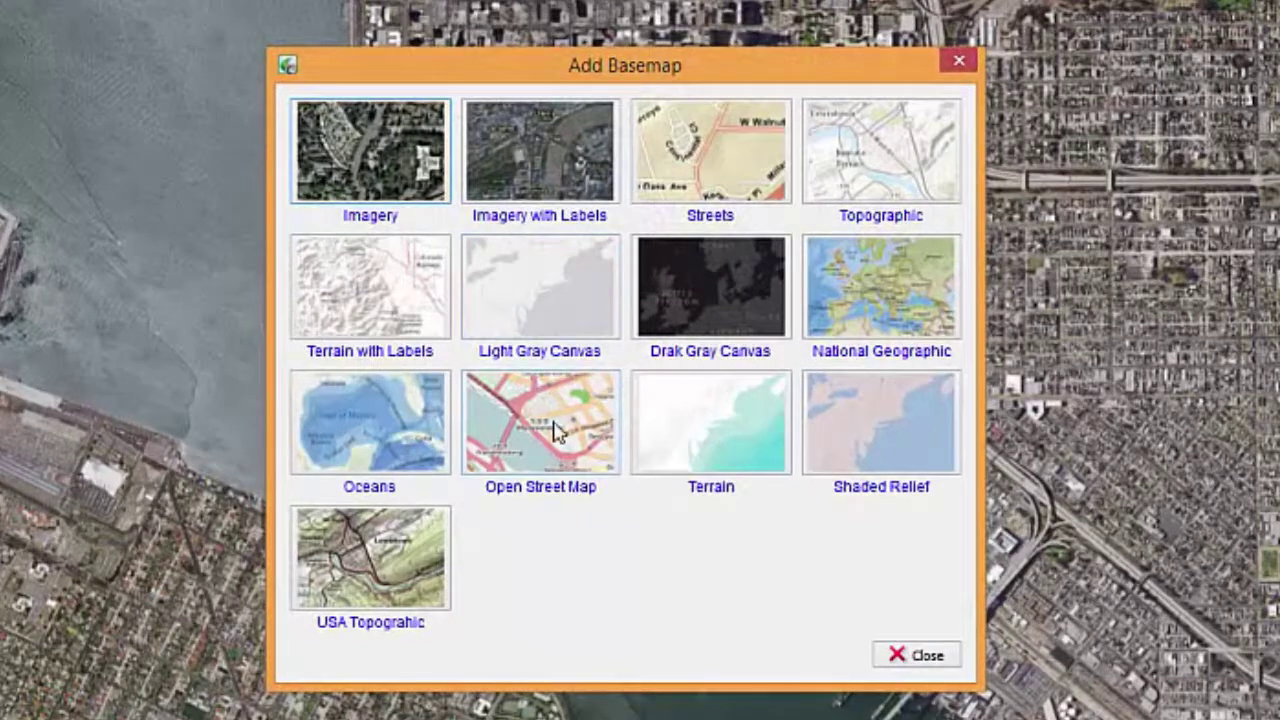
{"action": "left_click", "coordinate": [557, 430]}
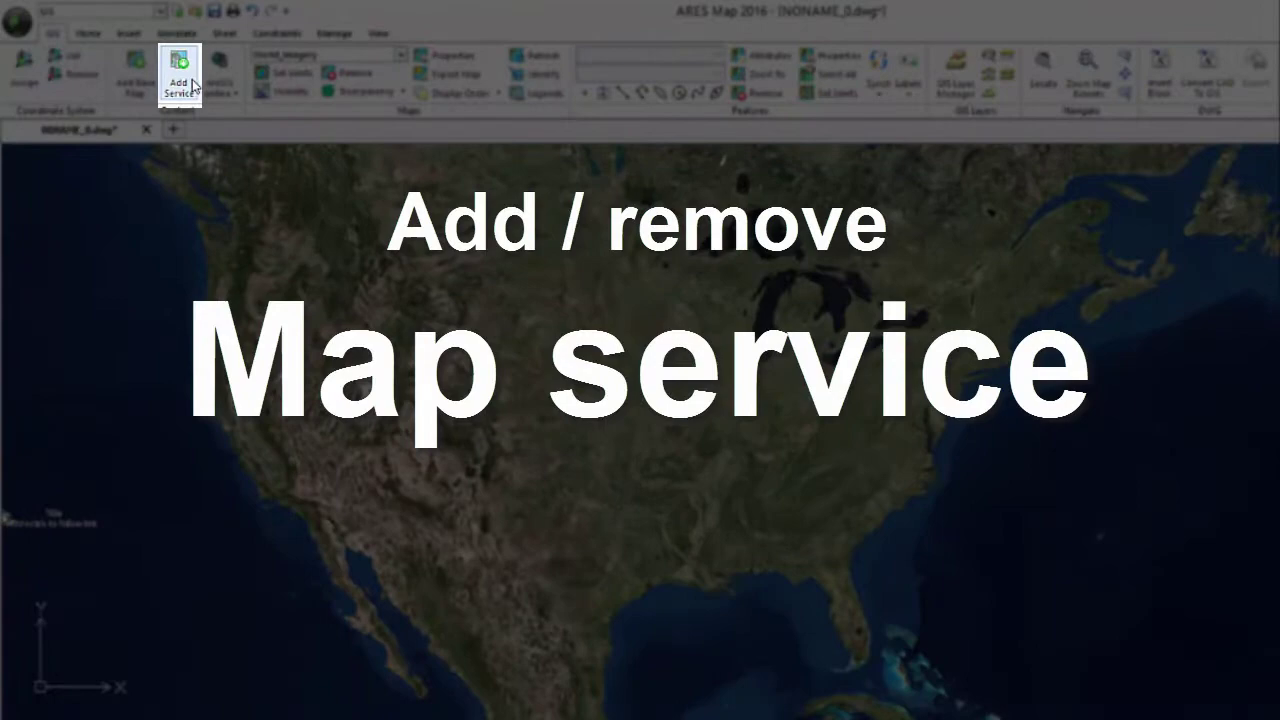
Add the USA service from the GIS Services tree to the map
{"action": "left_click", "coordinate": [192, 79]}
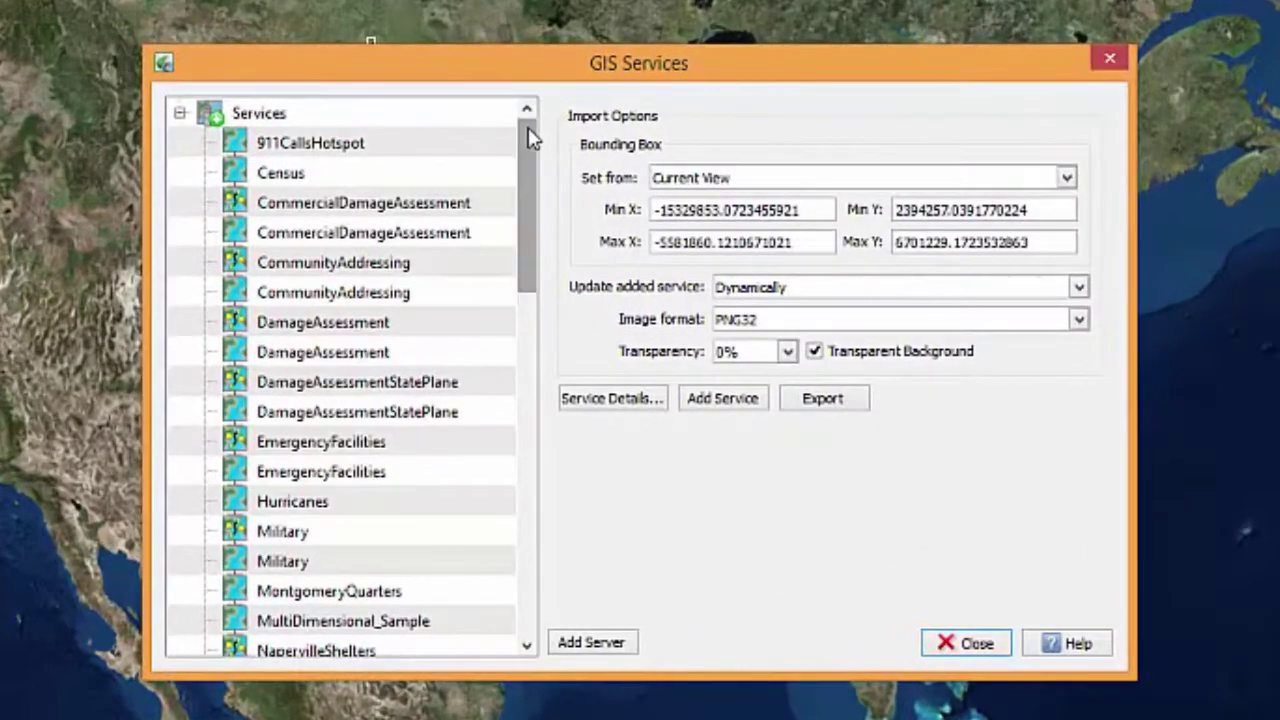
{"action": "left_click_drag", "start_coordinate": [528, 143], "coordinate": [524, 349]}
{"action": "scroll", "coordinate": [486, 314], "scroll_direction": "down", "scroll_amount": 4}
{"action": "left_click", "coordinate": [425, 272]}
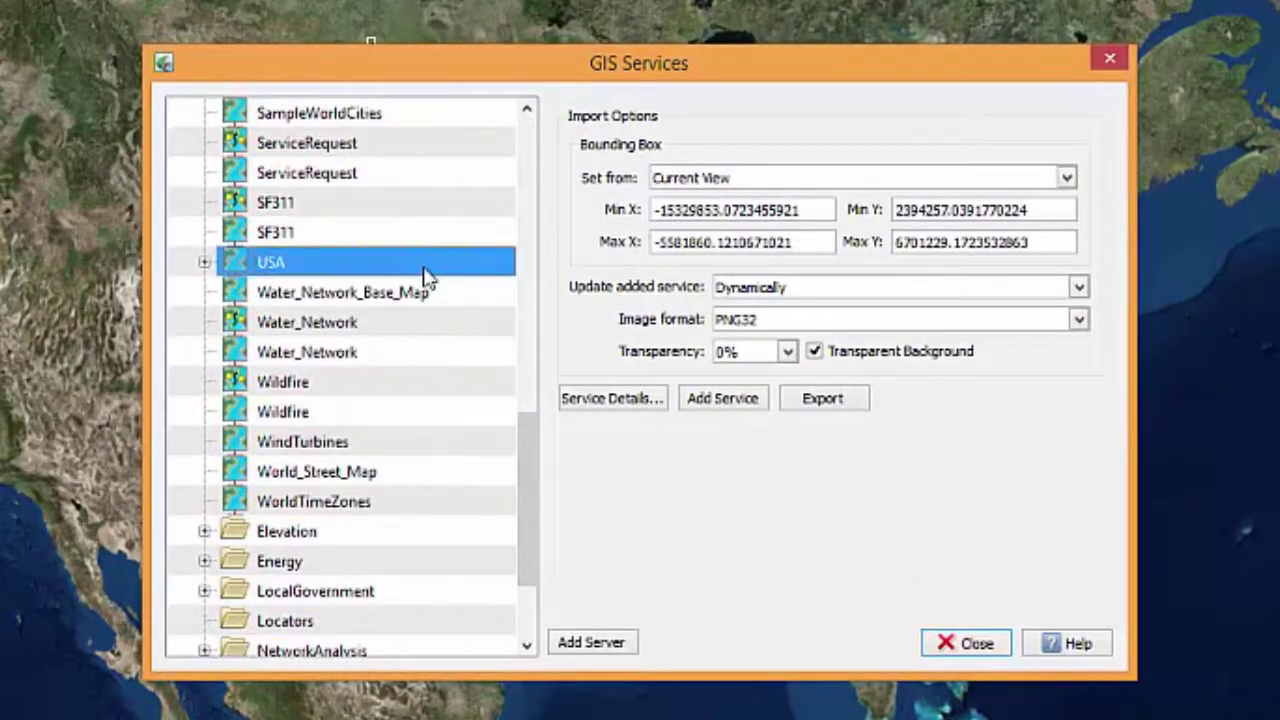
{"action": "left_click", "coordinate": [712, 399]}
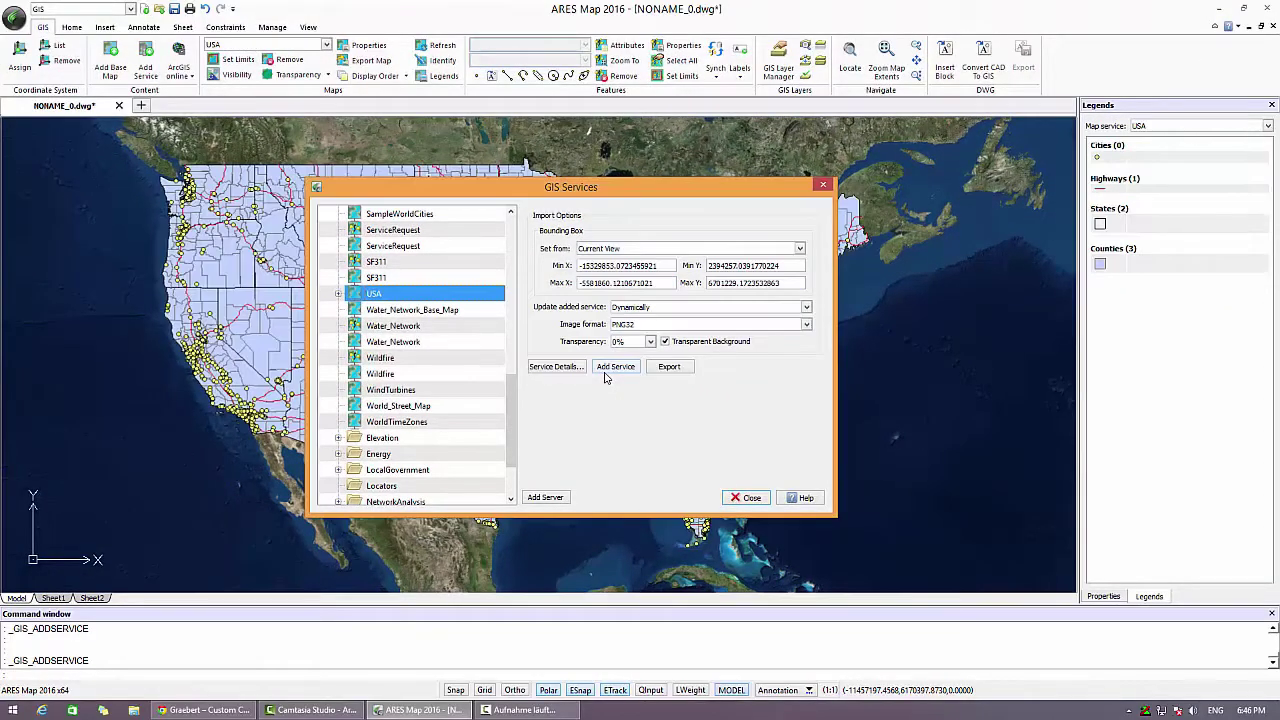
{"action": "left_click", "coordinate": [766, 498]}
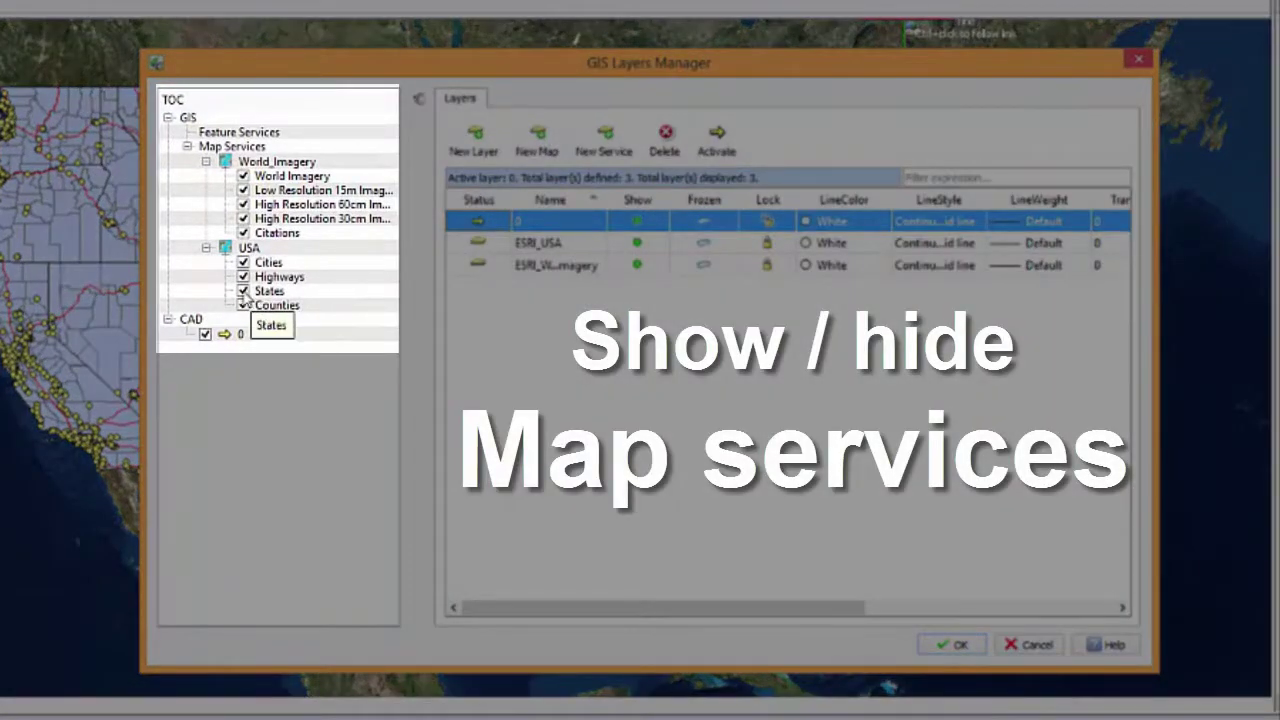
Hide the USA service's Counties layer, apply it, and refresh the map
{"action": "left_click", "coordinate": [244, 306]}
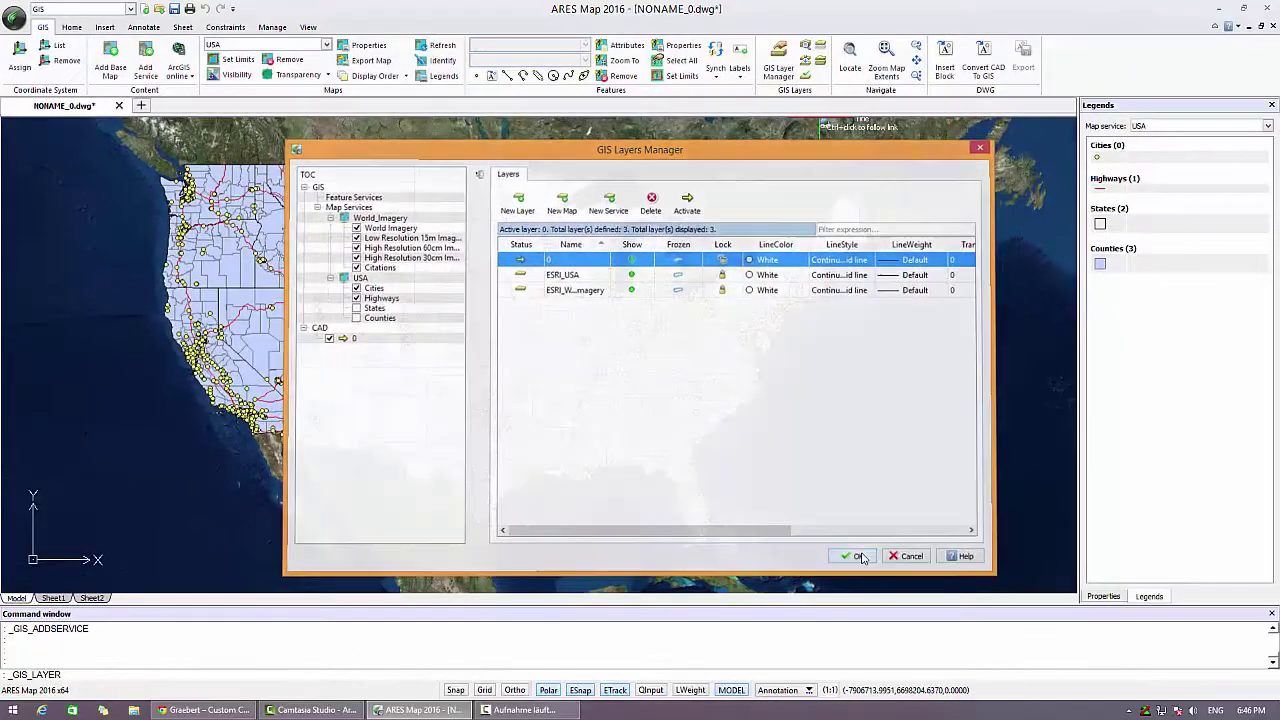
{"action": "left_click", "coordinate": [860, 556]}
{"action": "left_click", "coordinate": [452, 50]}
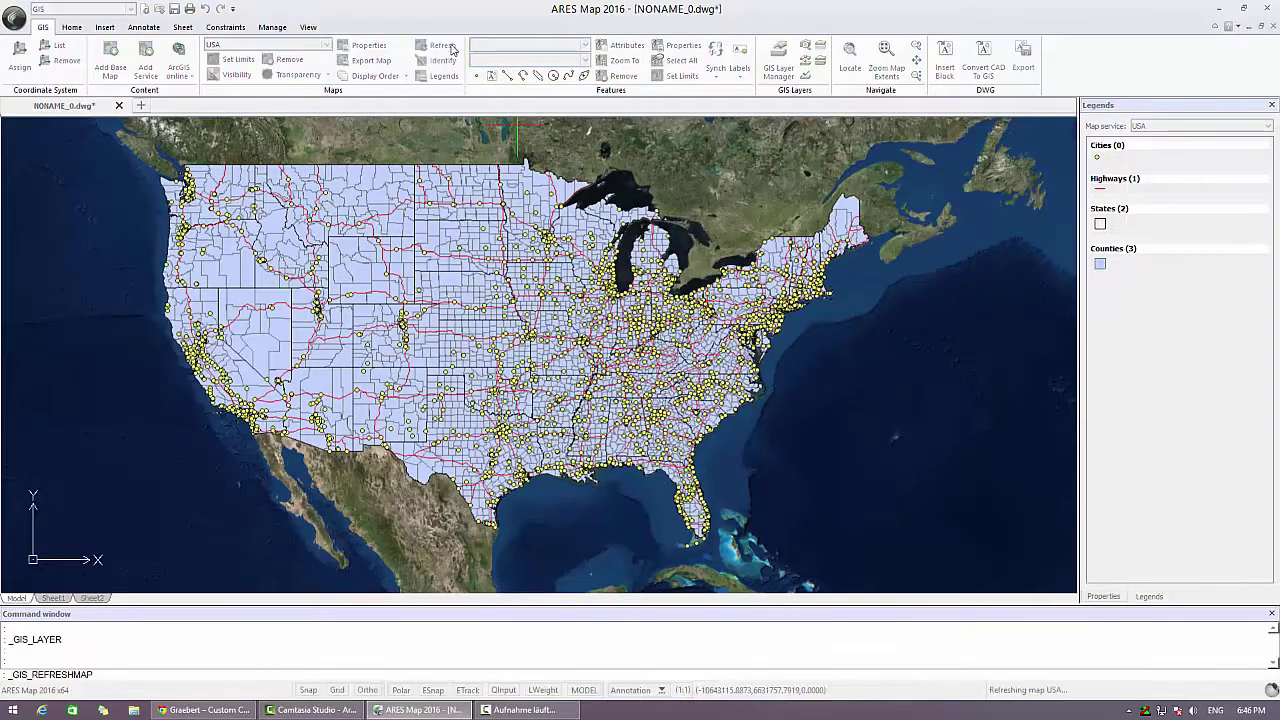
Identify features in a small window and view the Highways records in the GIS Table
{"action": "left_click", "coordinate": [451, 67]}
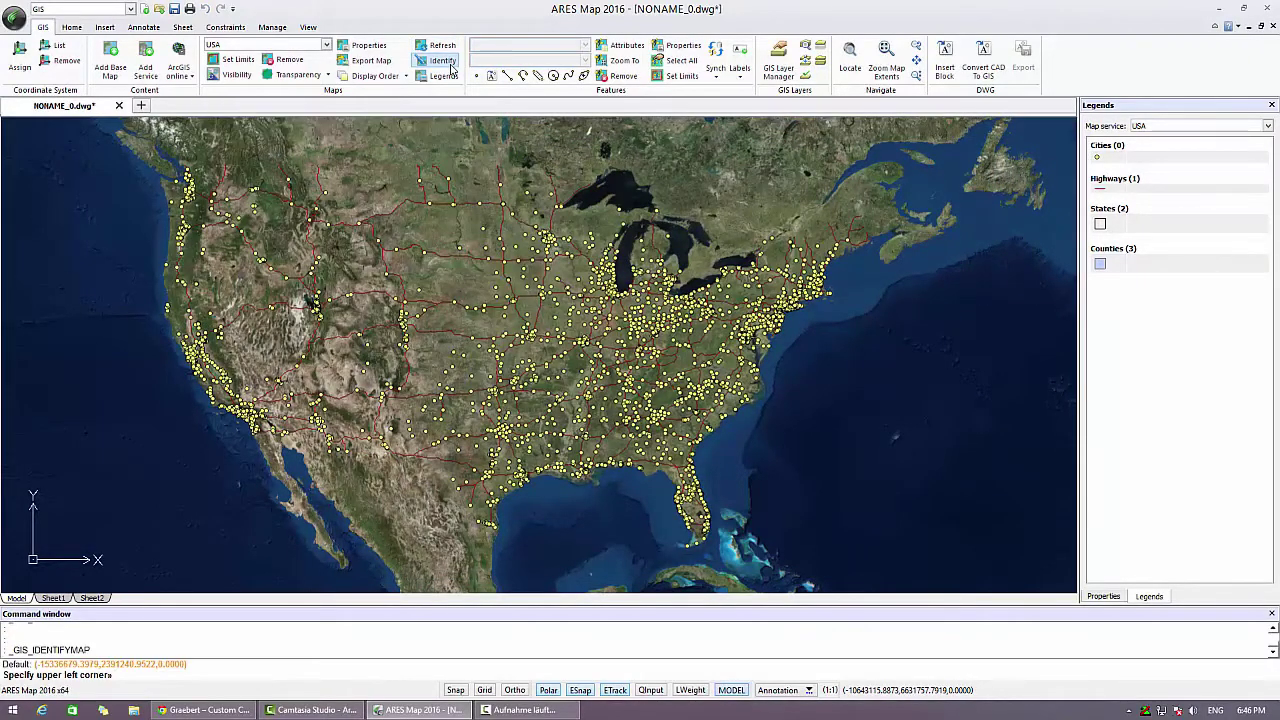
{"action": "left_click", "coordinate": [577, 270]}
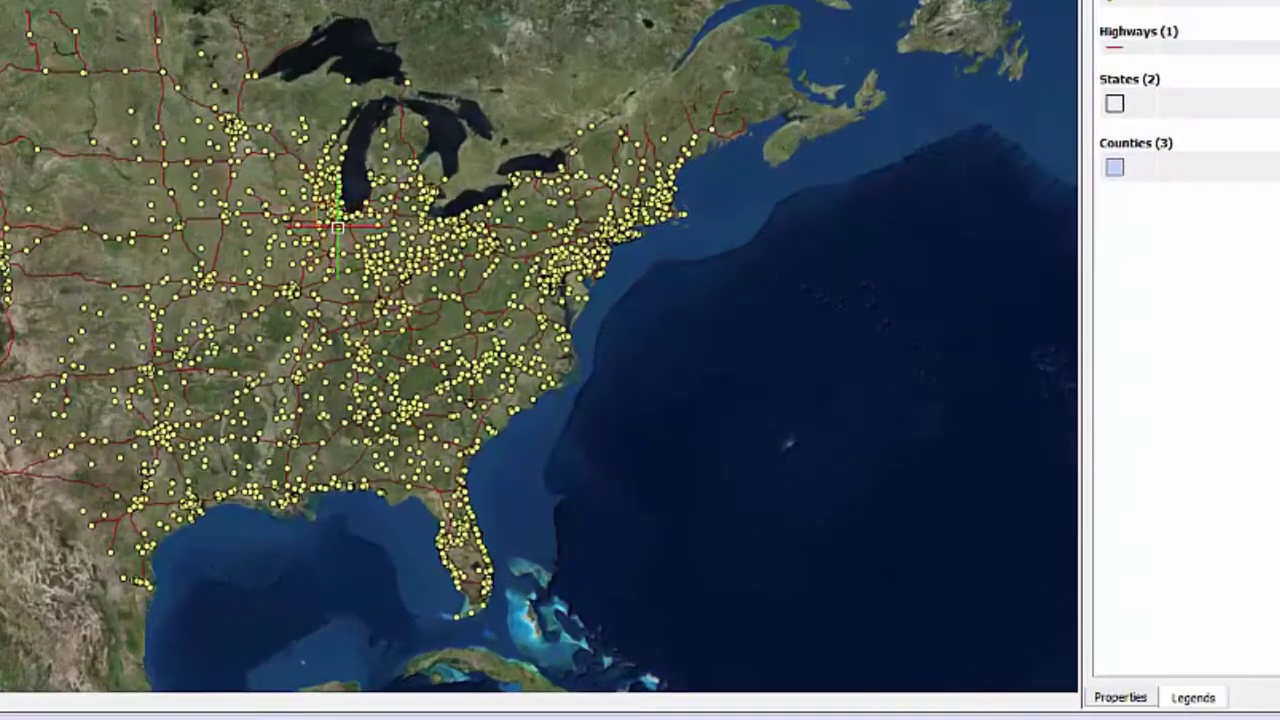
{"action": "left_click", "coordinate": [623, 311]}
{"action": "left_click", "coordinate": [1201, 143]}
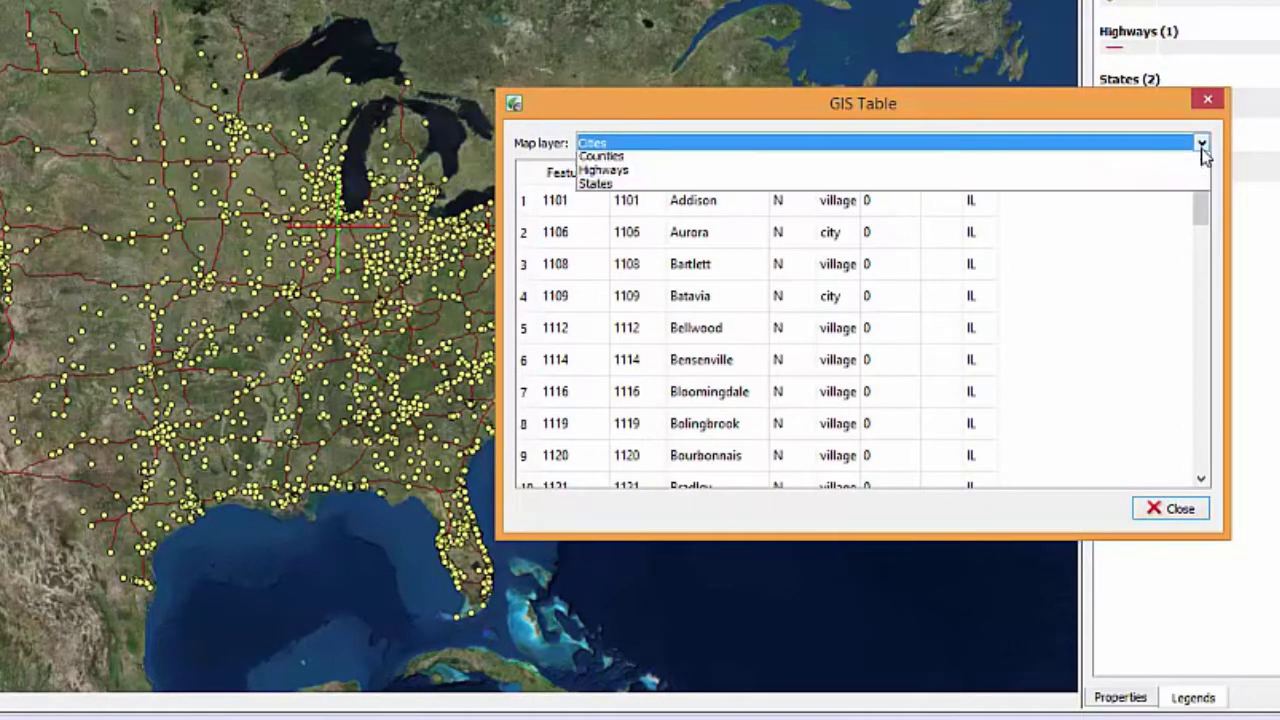
{"action": "left_click", "coordinate": [1166, 188]}
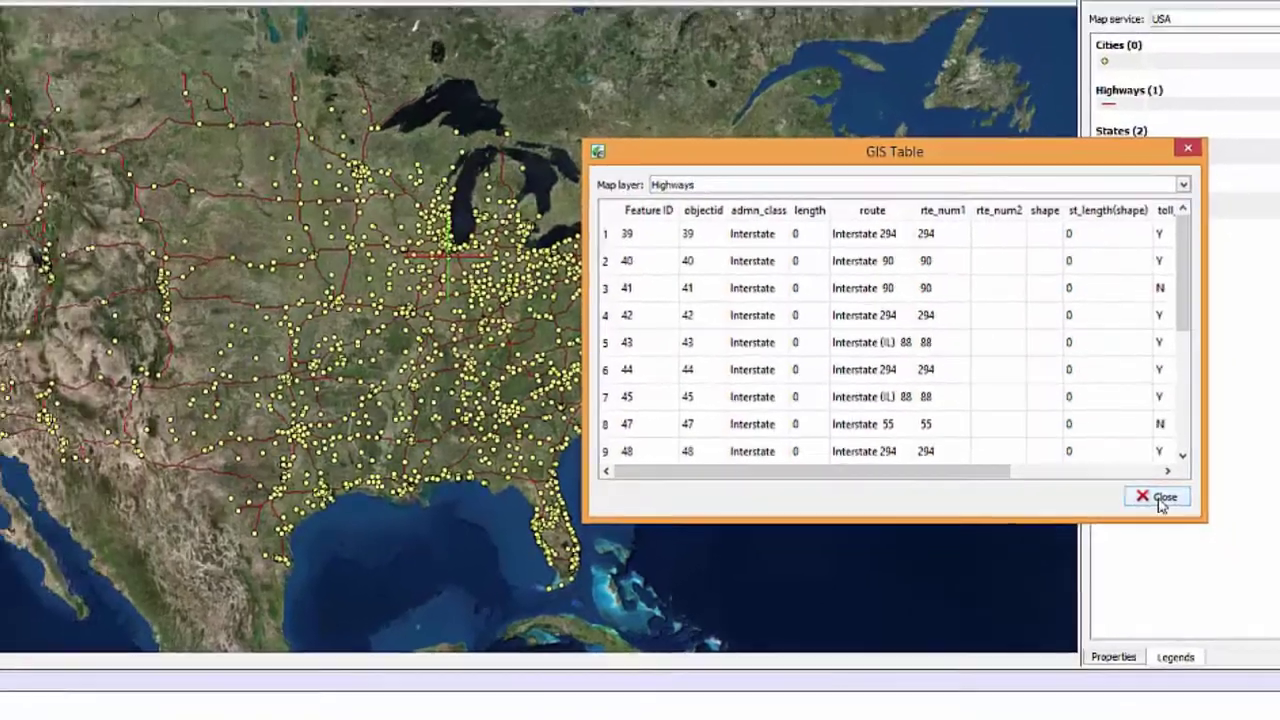
{"action": "left_click", "coordinate": [1177, 510]}
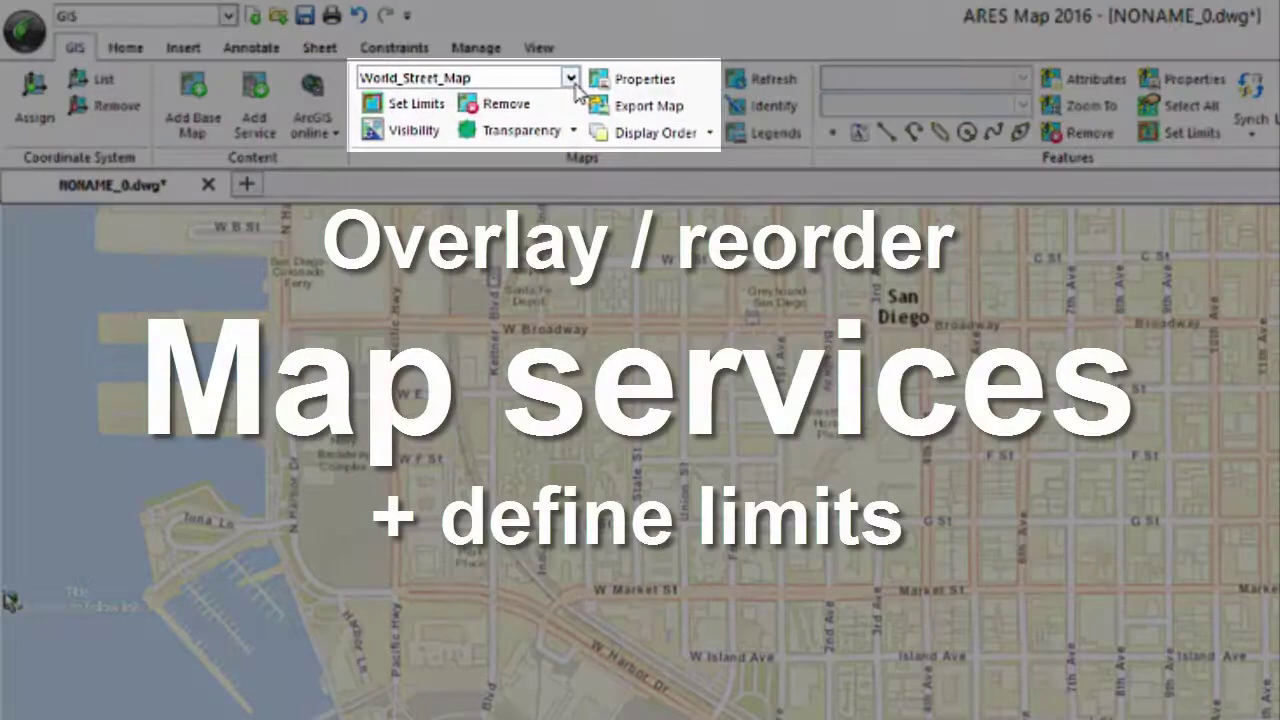
Open World_Street_Map's Service Details from its properties and scroll through them
{"action": "left_click", "coordinate": [571, 79]}
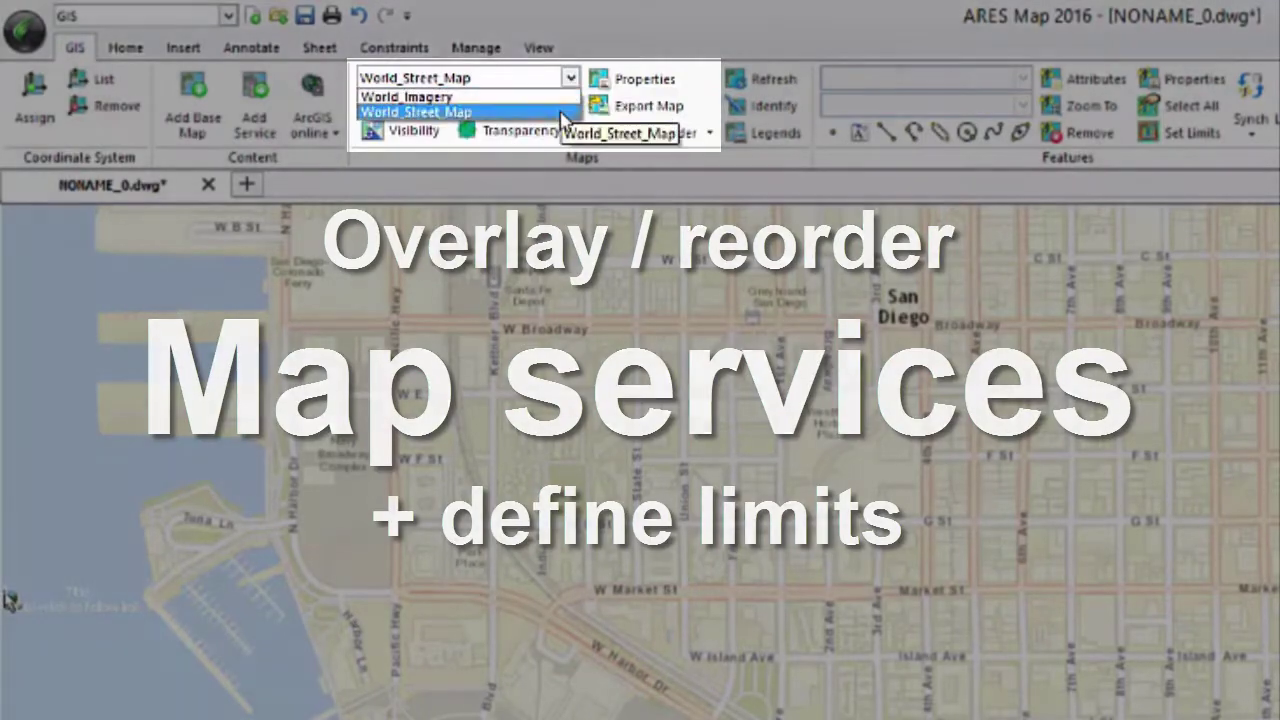
{"action": "left_click", "coordinate": [560, 113]}
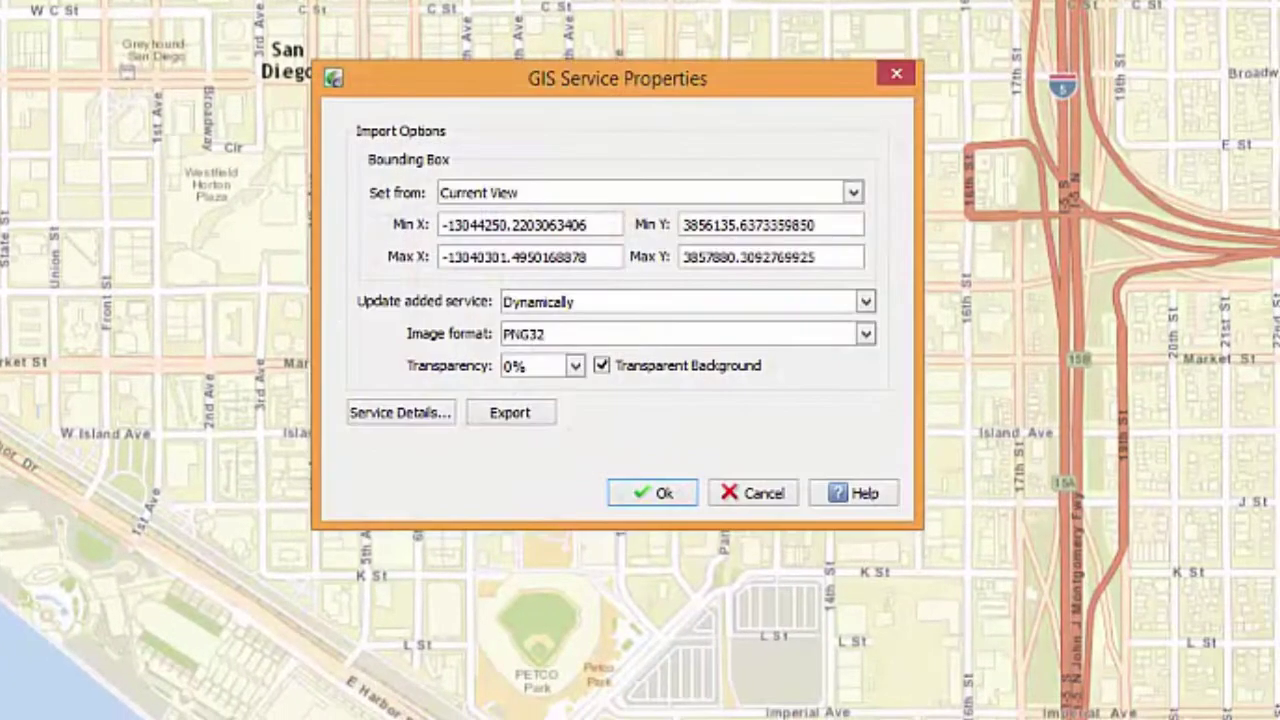
{"action": "left_click", "coordinate": [448, 418]}
{"action": "mouse_move", "coordinate": [918, 128]}
{"action": "left_mouse_down"}
{"action": "mouse_move", "coordinate": [935, 333]}
{"action": "mouse_move", "coordinate": [925, 540]}
{"action": "left_mouse_up"}
{"action": "left_click", "coordinate": [886, 591]}
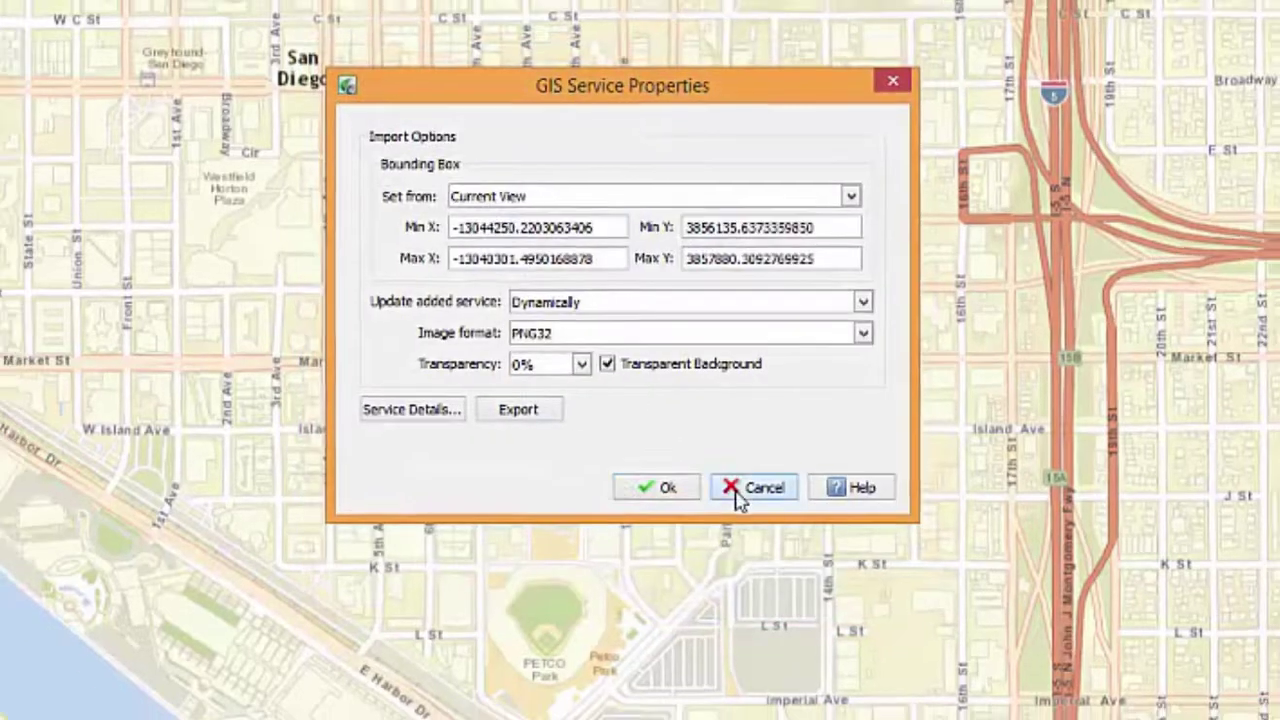
Close the service properties and pick a new Transparency percentage for World_Street_Map
{"action": "left_click", "coordinate": [672, 490]}
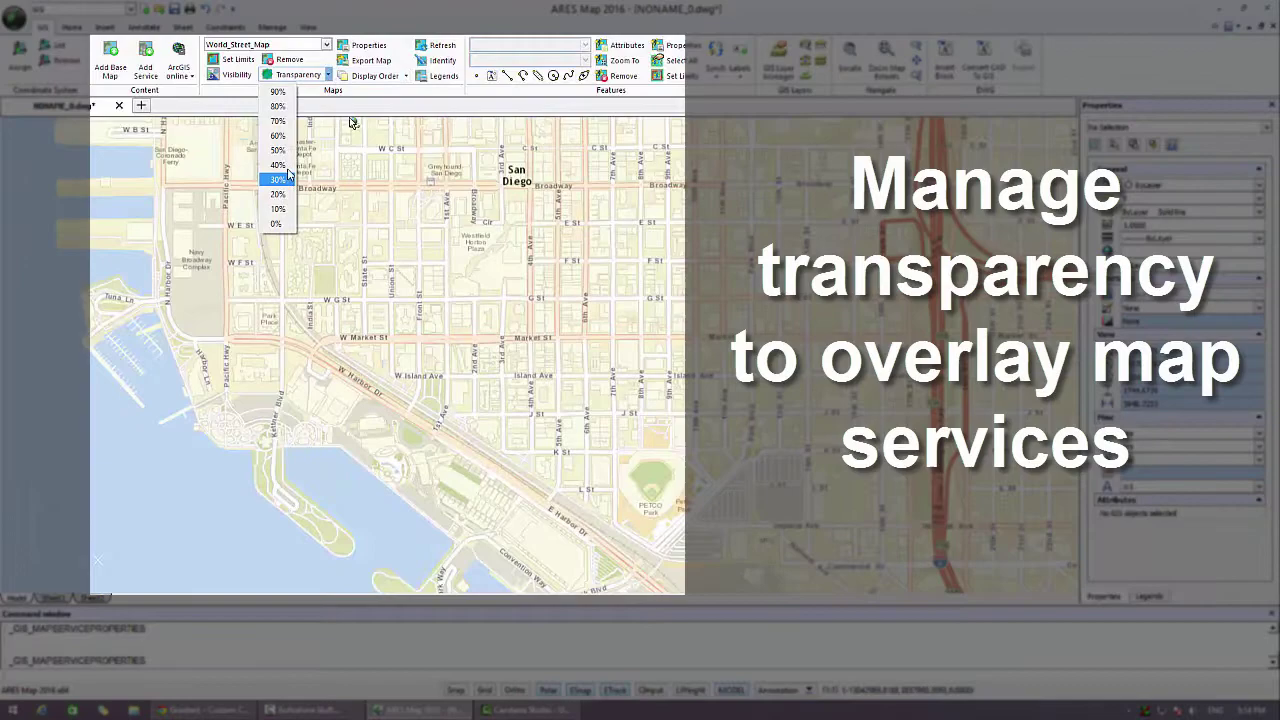
{"action": "left_click", "coordinate": [286, 176]}
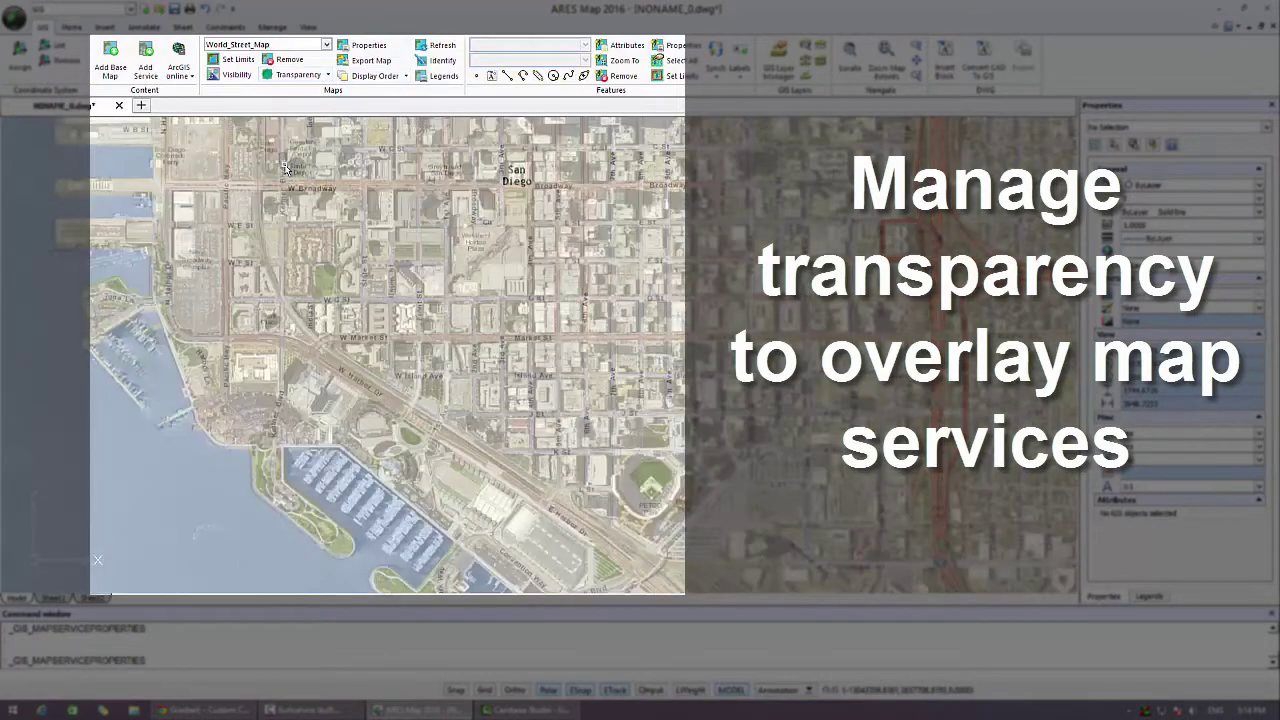
{"action": "left_click", "coordinate": [329, 77]}
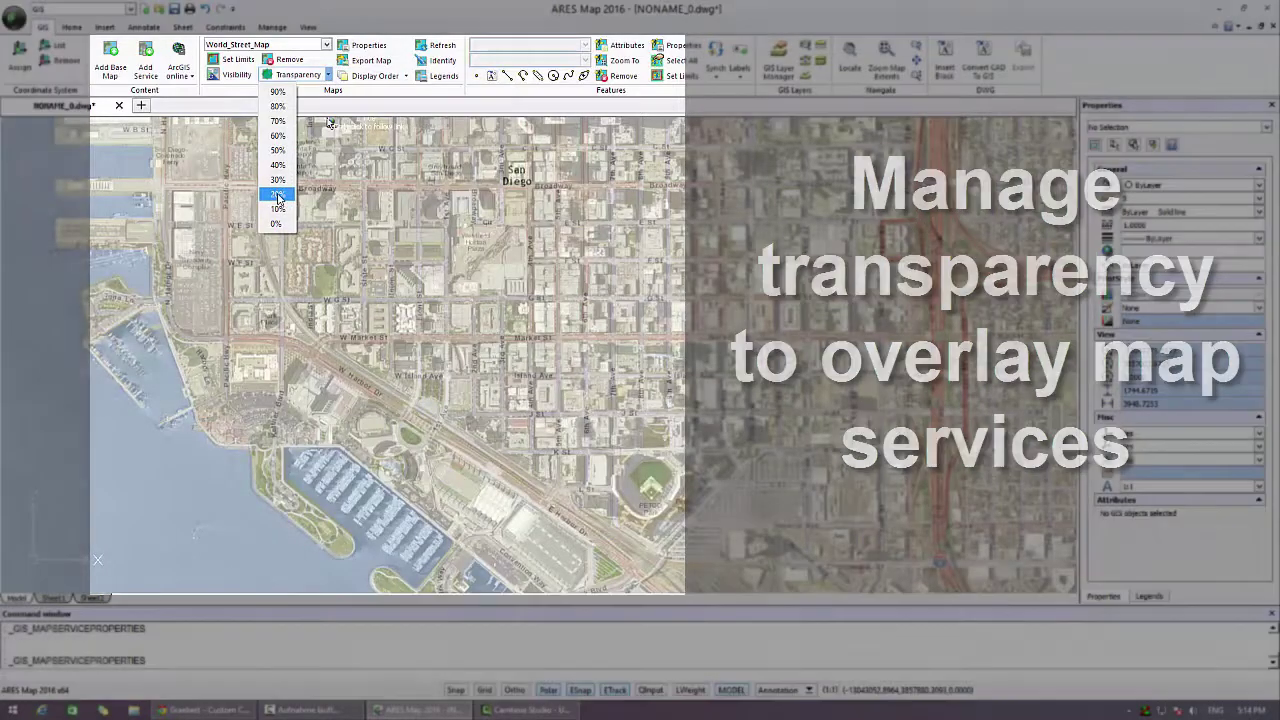
{"action": "left_click", "coordinate": [278, 207]}
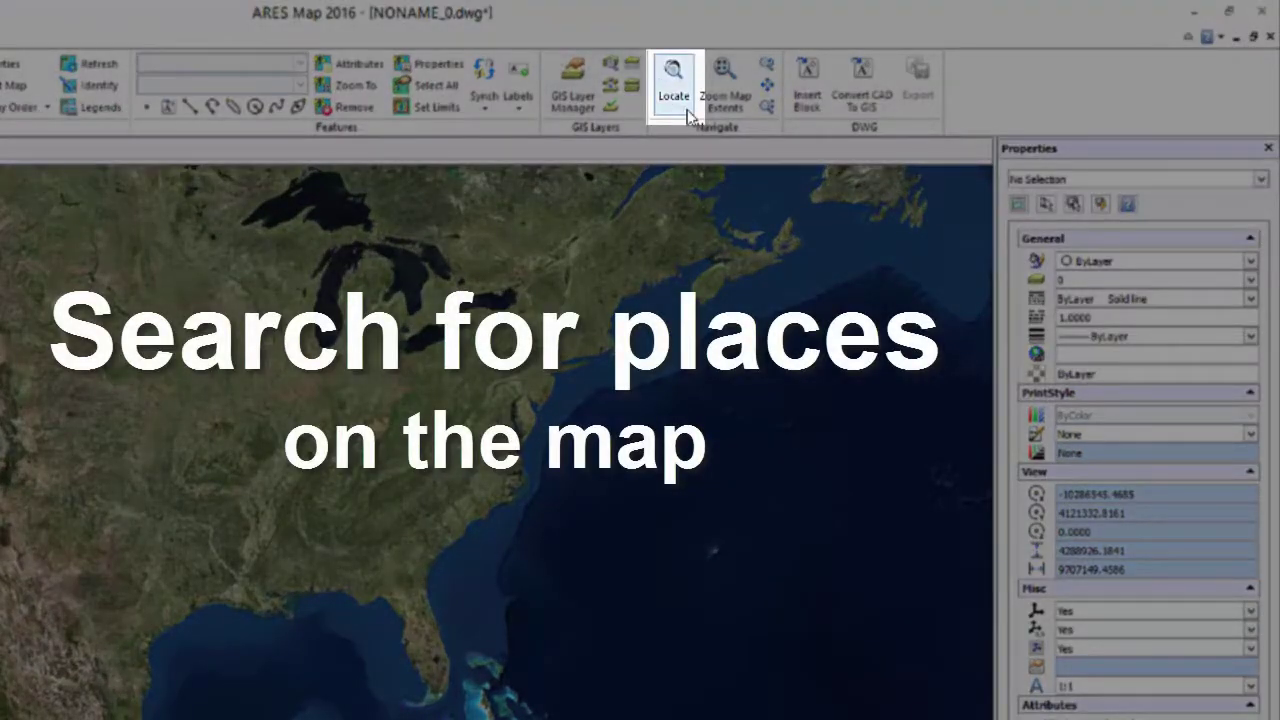
Locate San Diego Convention Center and zoom the imagery to the found result
{"action": "left_click", "coordinate": [688, 116]}
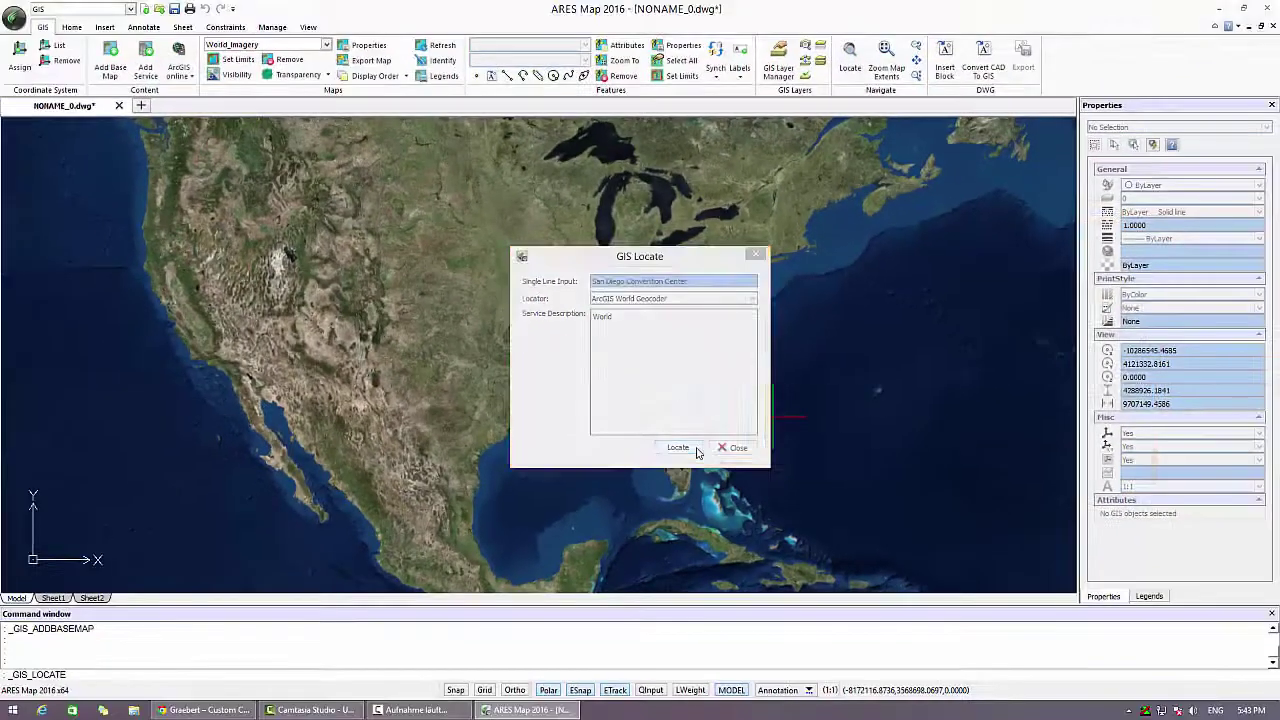
{"action": "left_click", "coordinate": [726, 570]}
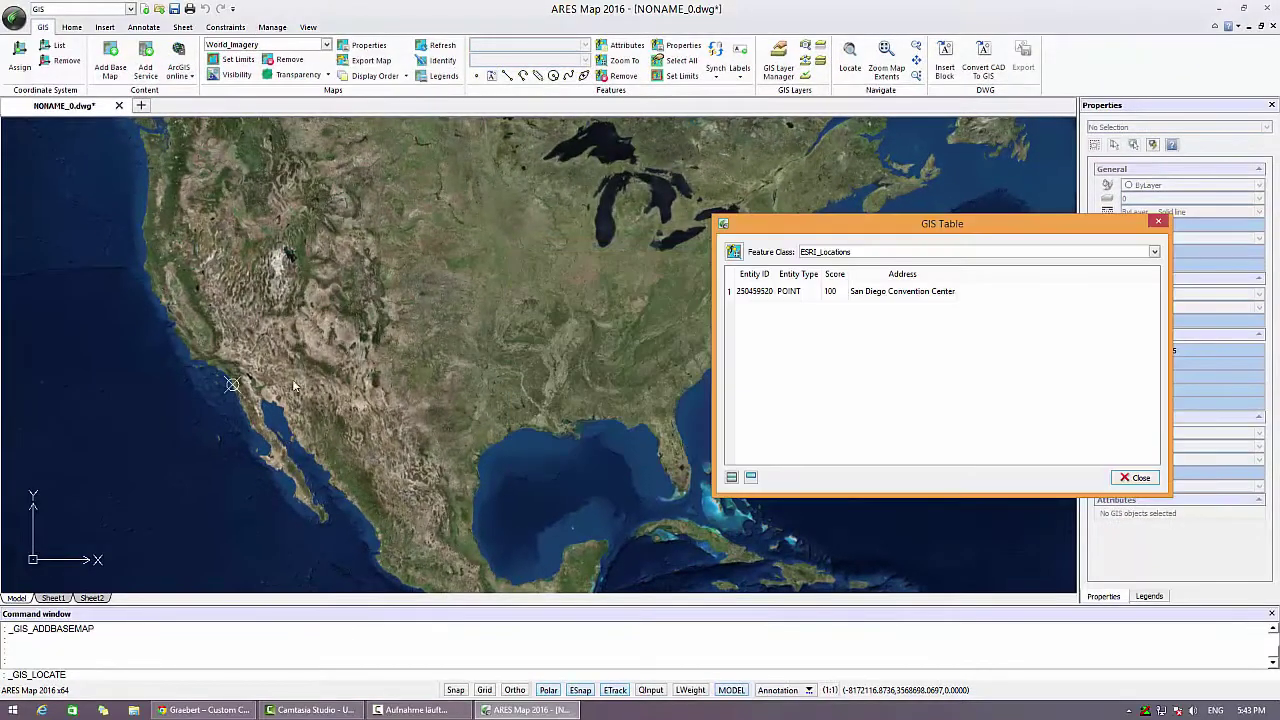
{"action": "left_click", "coordinate": [896, 296]}
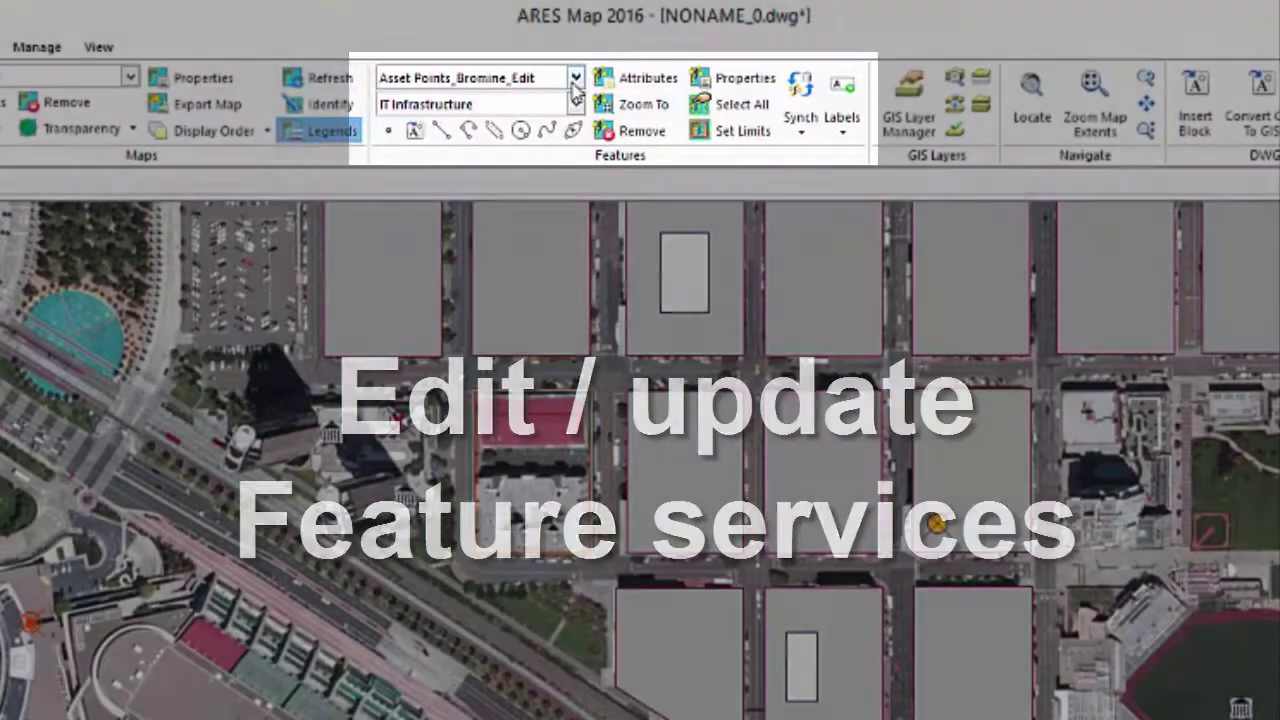
Draw a new building outline in Buildings_Bromine_Edit and repair it into a closed shape
{"action": "left_click", "coordinate": [576, 80]}
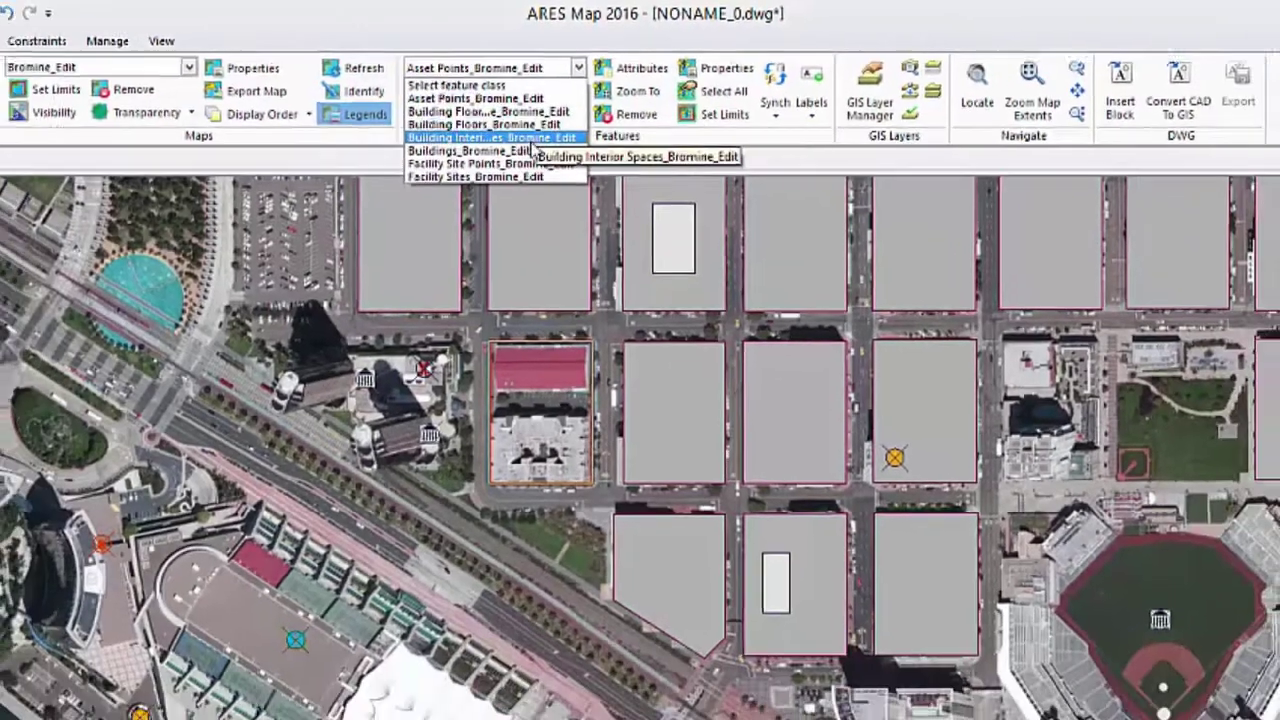
{"action": "left_click", "coordinate": [525, 150]}
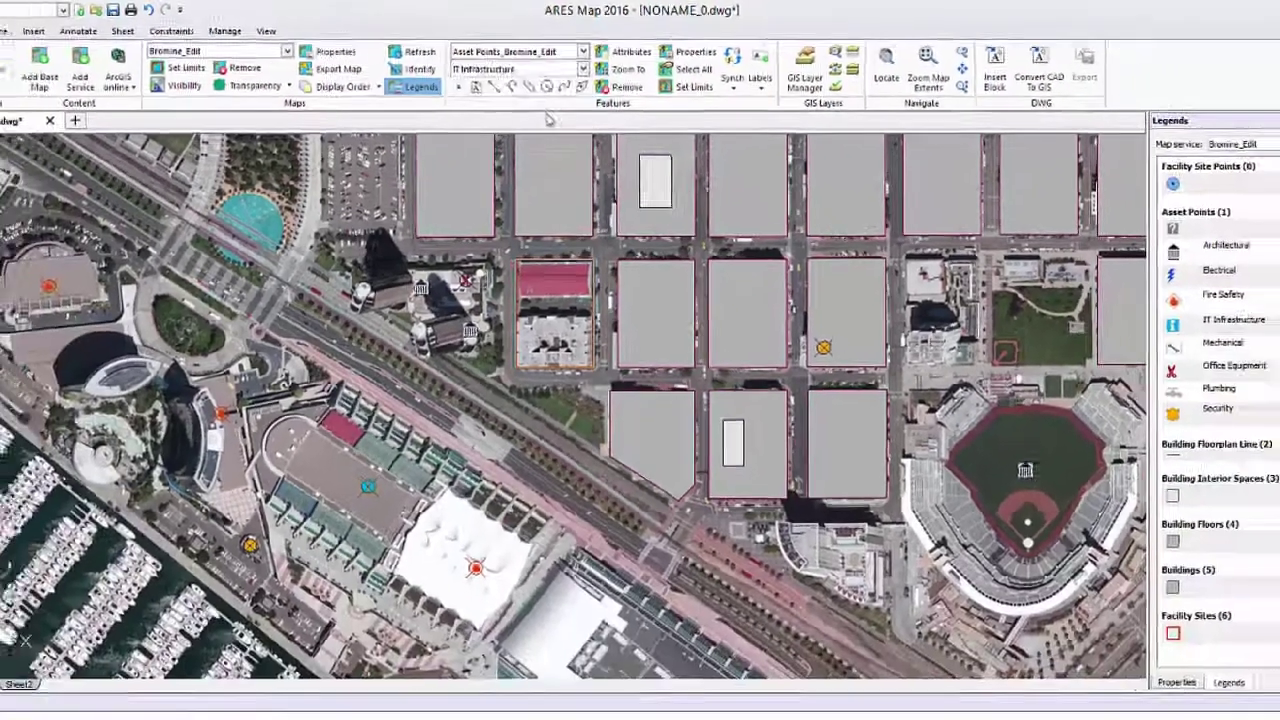
{"action": "left_click", "coordinate": [522, 78]}
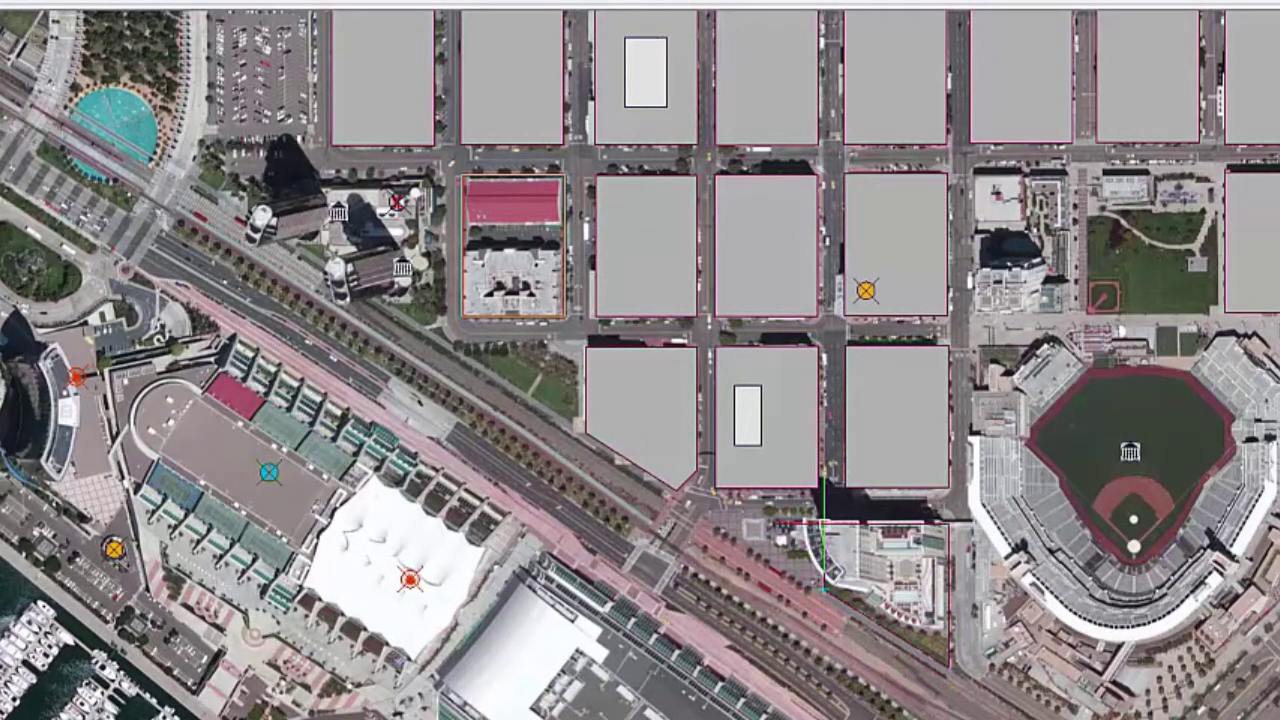
{"action": "key", "text": "Return"}
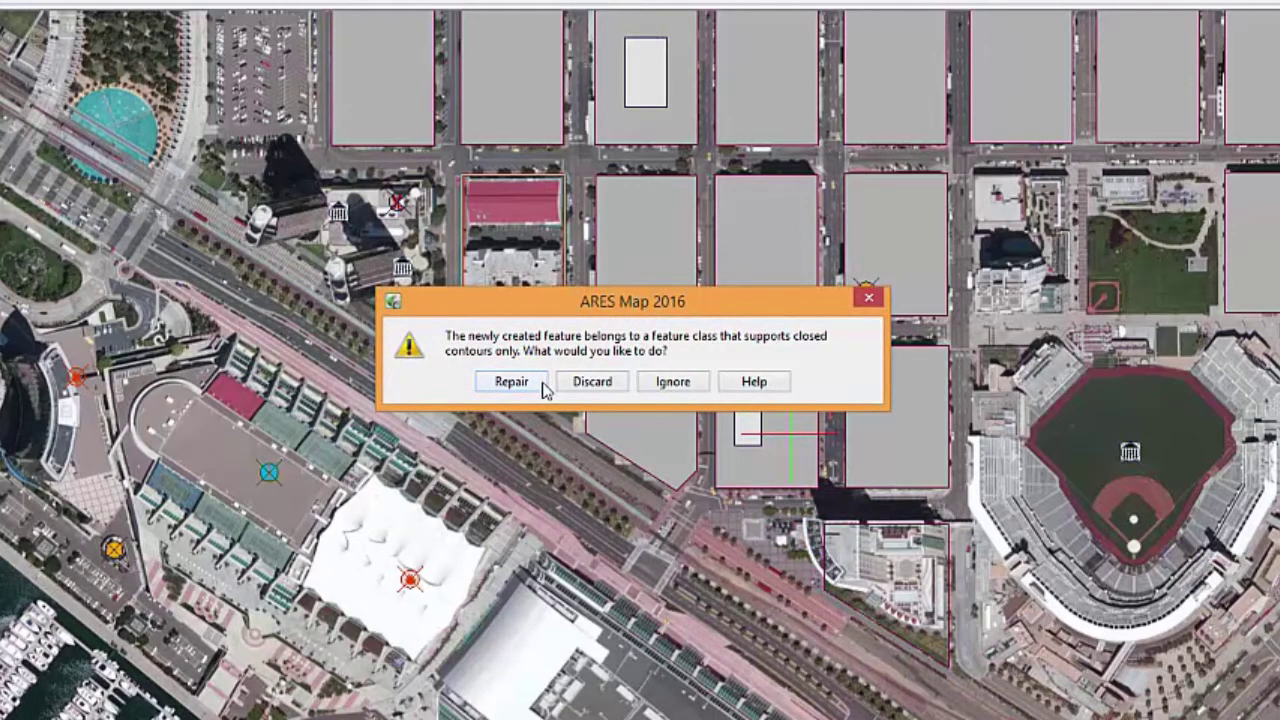
{"action": "left_click", "coordinate": [511, 381]}
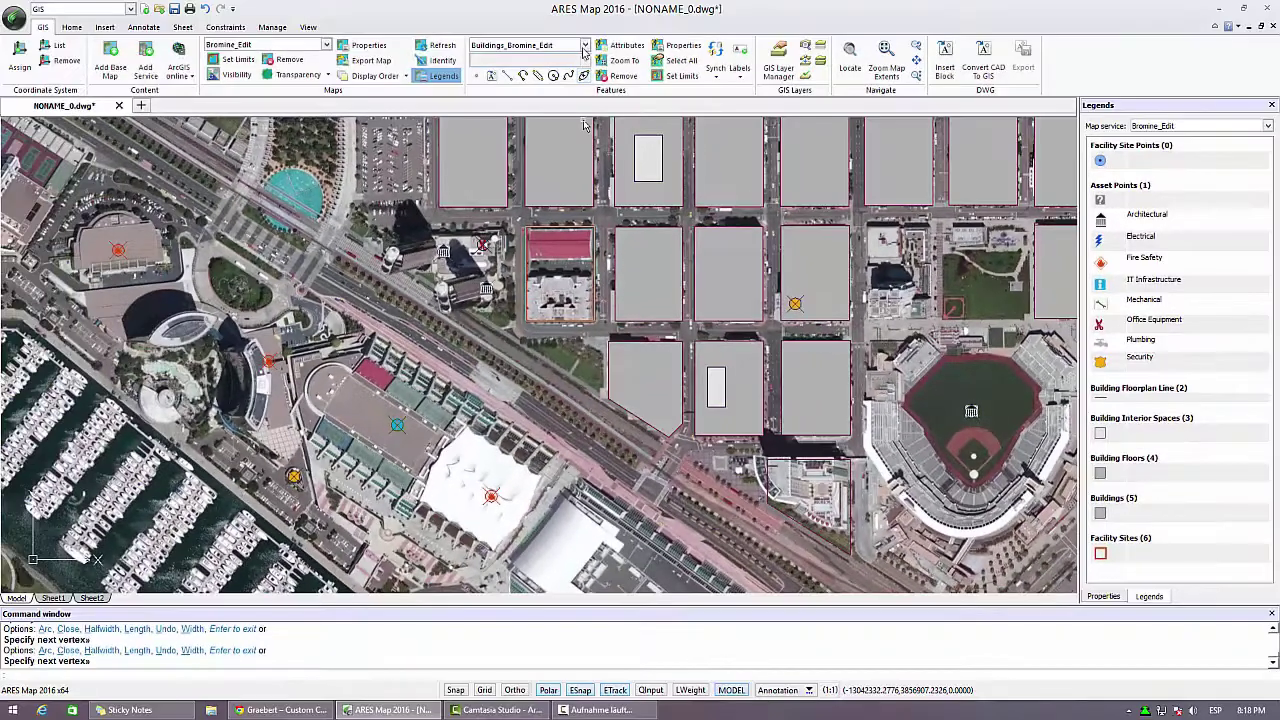
Switch to Asset Points_Bromine_Edit with the Fire Safety asset type and place point features
{"action": "left_click", "coordinate": [588, 49]}
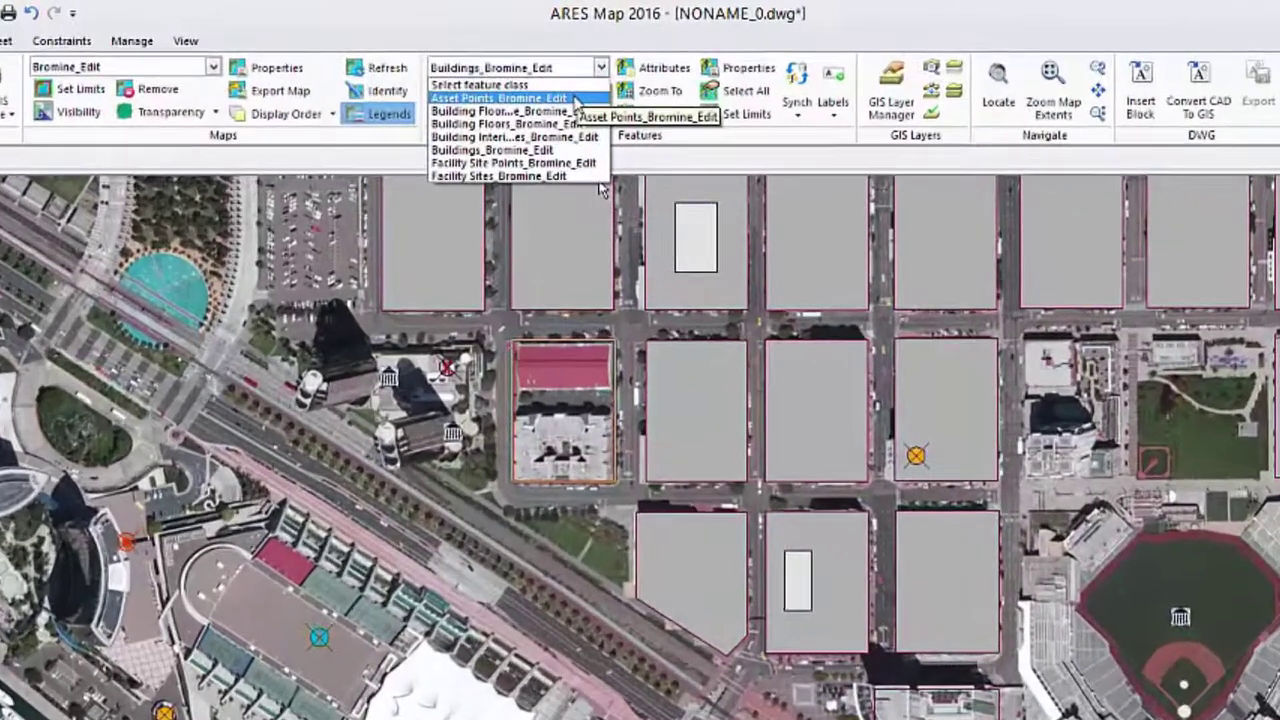
{"action": "left_click", "coordinate": [512, 72]}
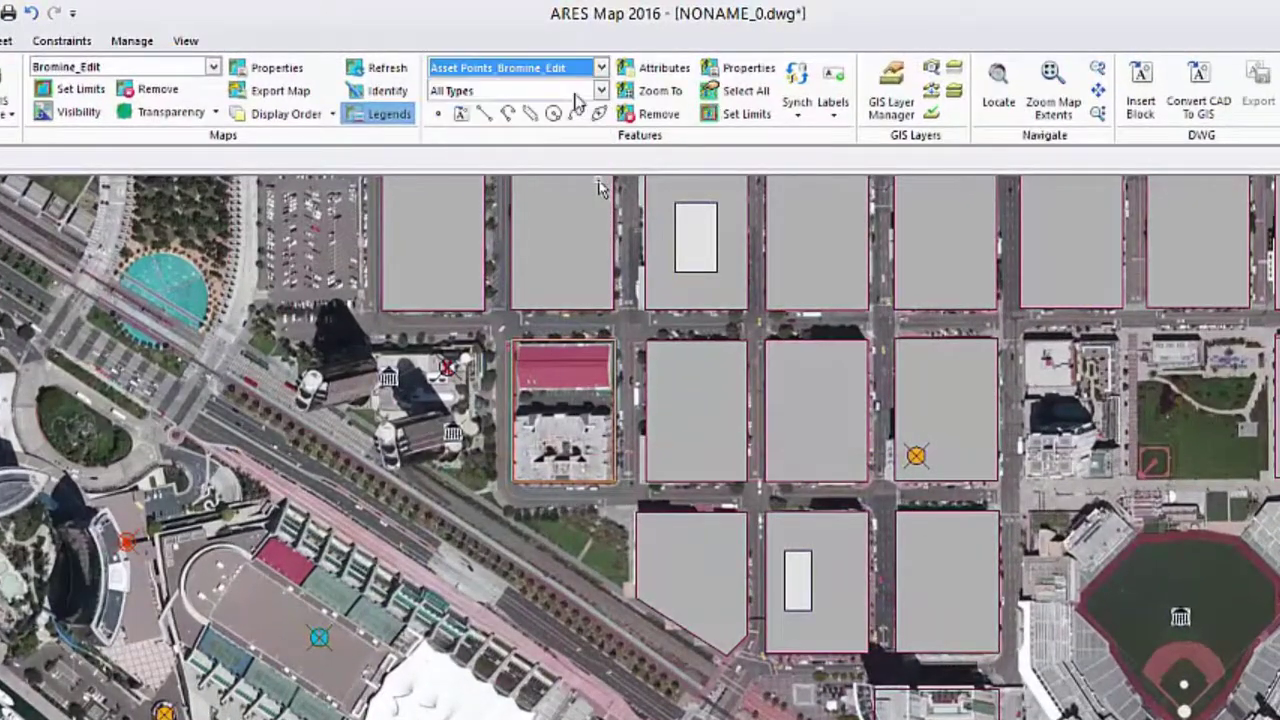
{"action": "left_click", "coordinate": [588, 66]}
{"action": "left_click", "coordinate": [552, 146]}
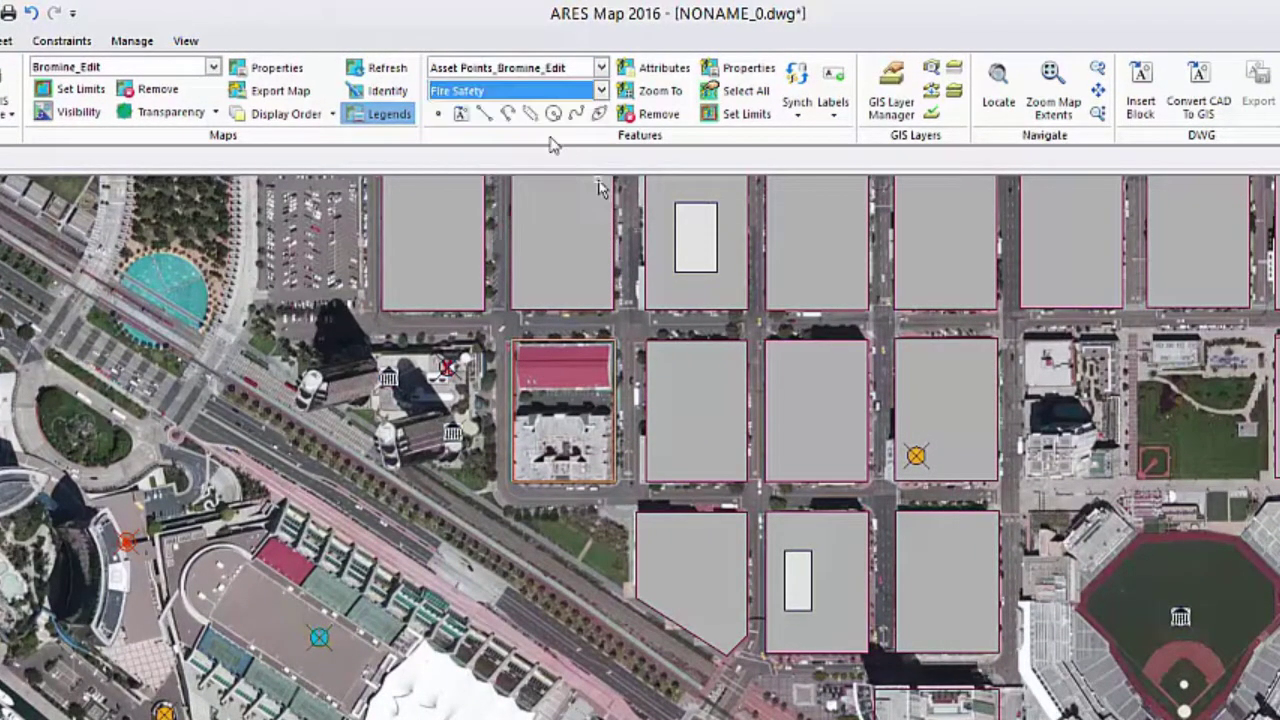
{"action": "left_click", "coordinate": [438, 114]}
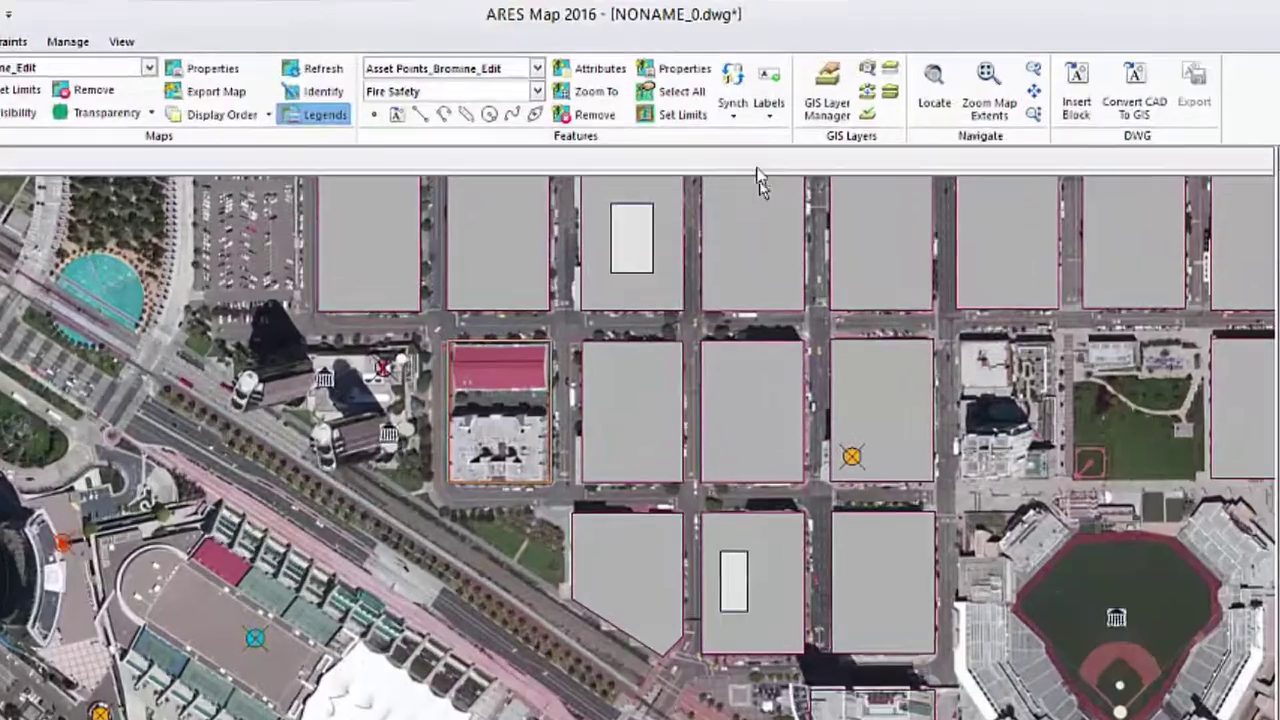
{"action": "left_click", "coordinate": [728, 100]}
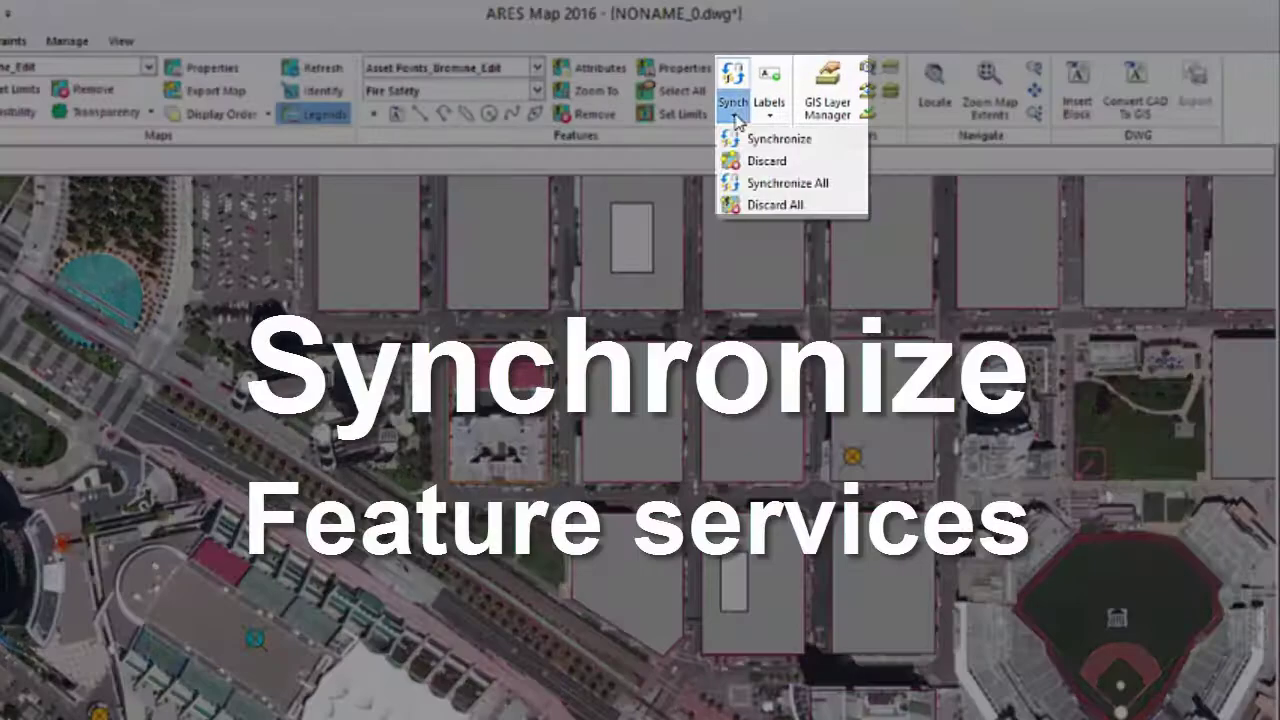
Synchronize all edits, then change the Security asset point's ASSETALIAS to Electrical
{"action": "left_click", "coordinate": [778, 184]}
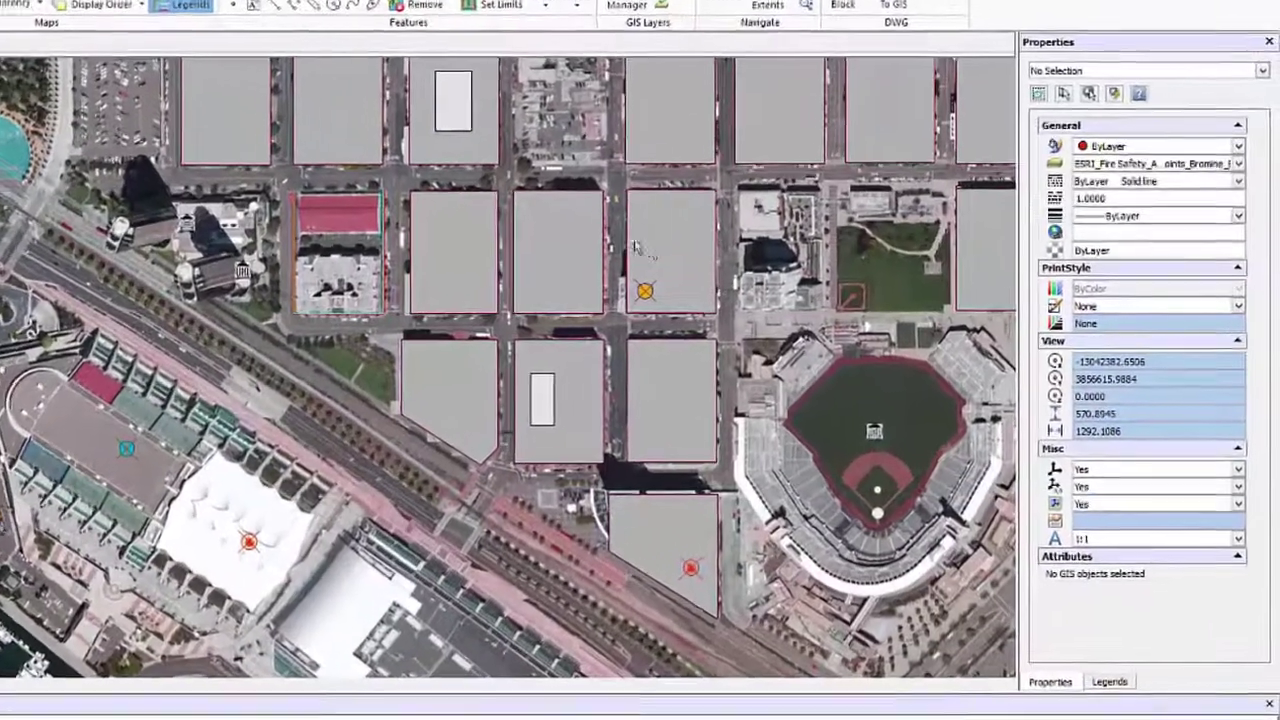
{"action": "left_click", "coordinate": [572, 289]}
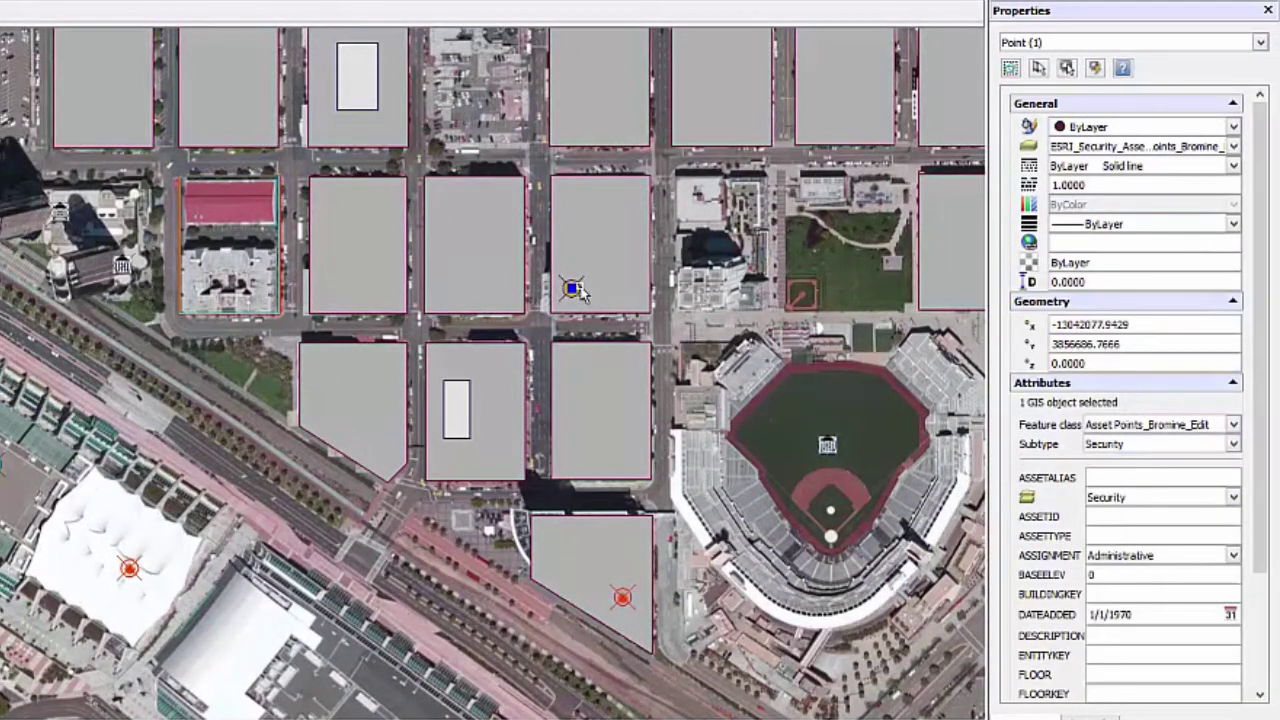
{"action": "left_click_drag", "start_coordinate": [1258, 166], "coordinate": [1262, 404]}
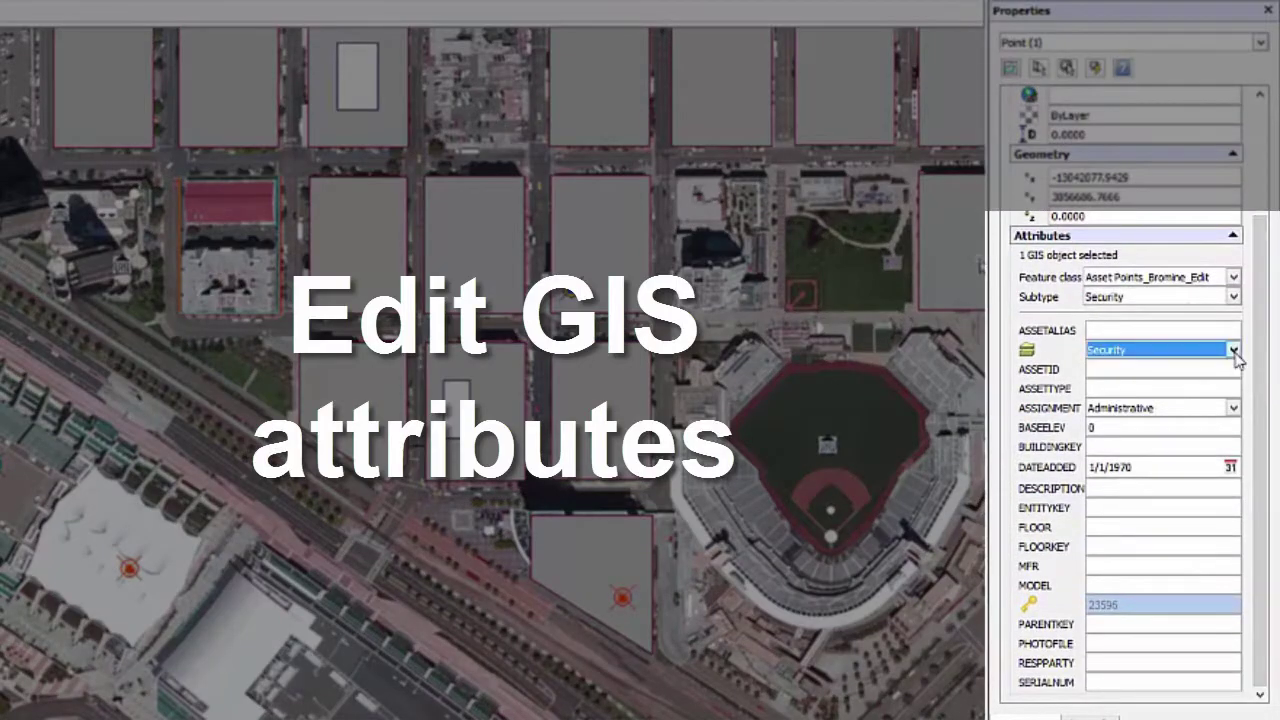
{"action": "left_click", "coordinate": [1236, 356]}
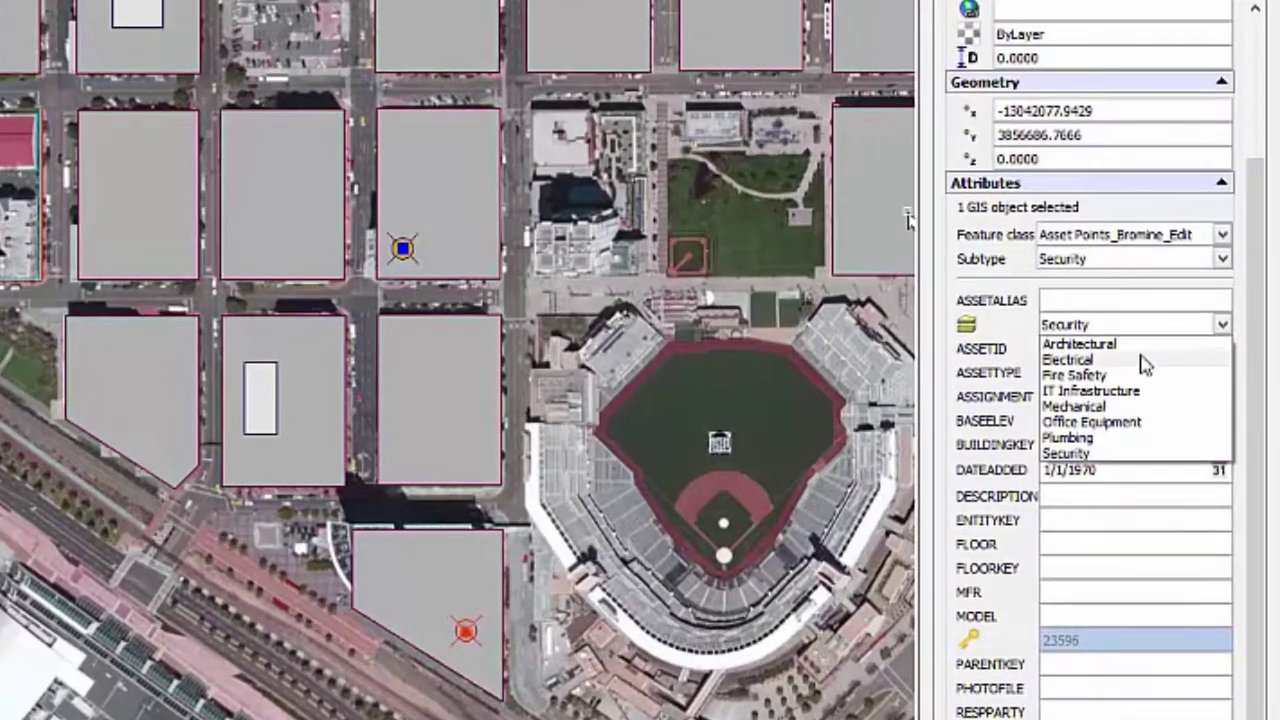
{"action": "left_click", "coordinate": [1140, 359]}
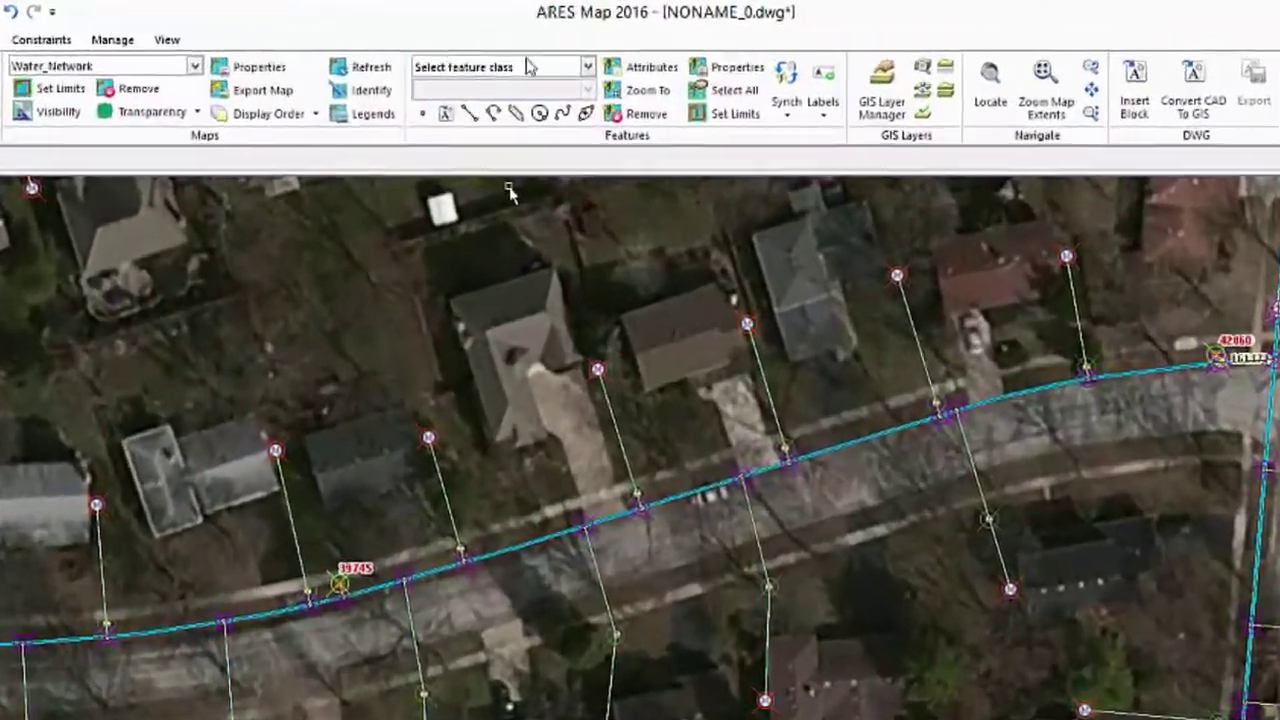
Label the Water Service Connections points with facilityid, positioned Top Center
{"action": "left_click", "coordinate": [586, 57]}
{"action": "scroll", "coordinate": [584, 146], "scroll_direction": "down", "scroll_amount": 3}
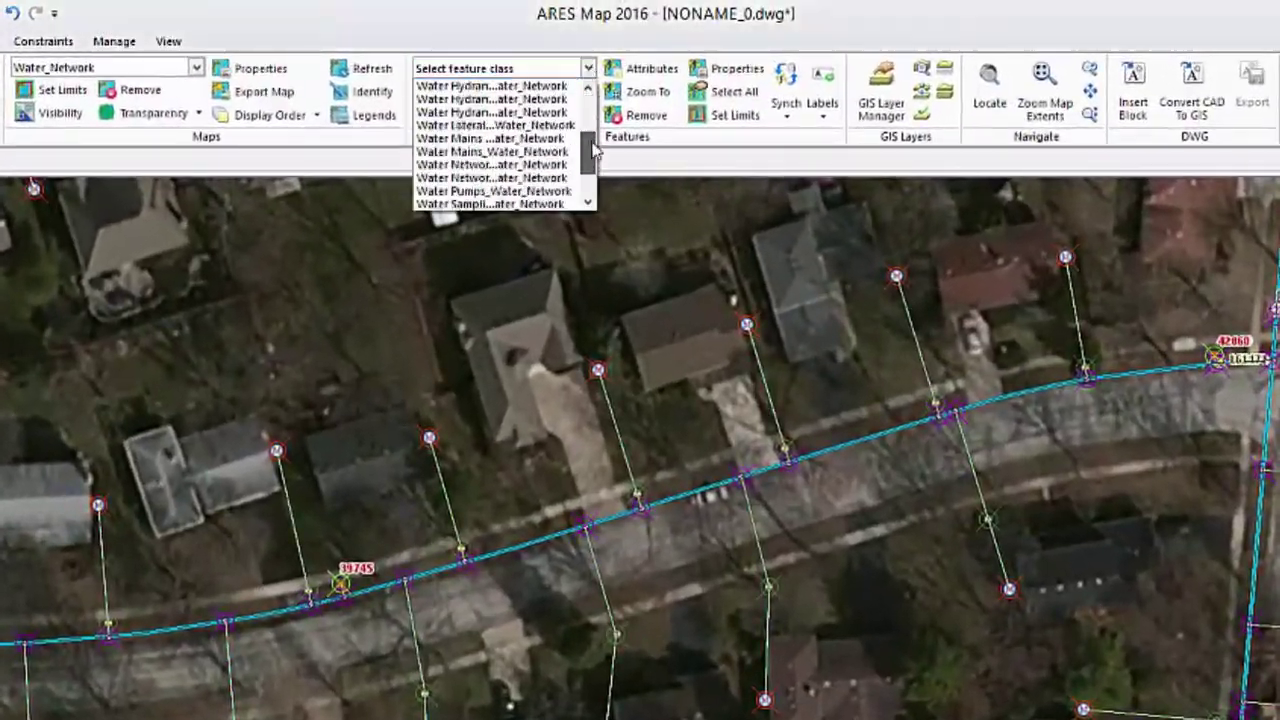
{"action": "left_click", "coordinate": [565, 164]}
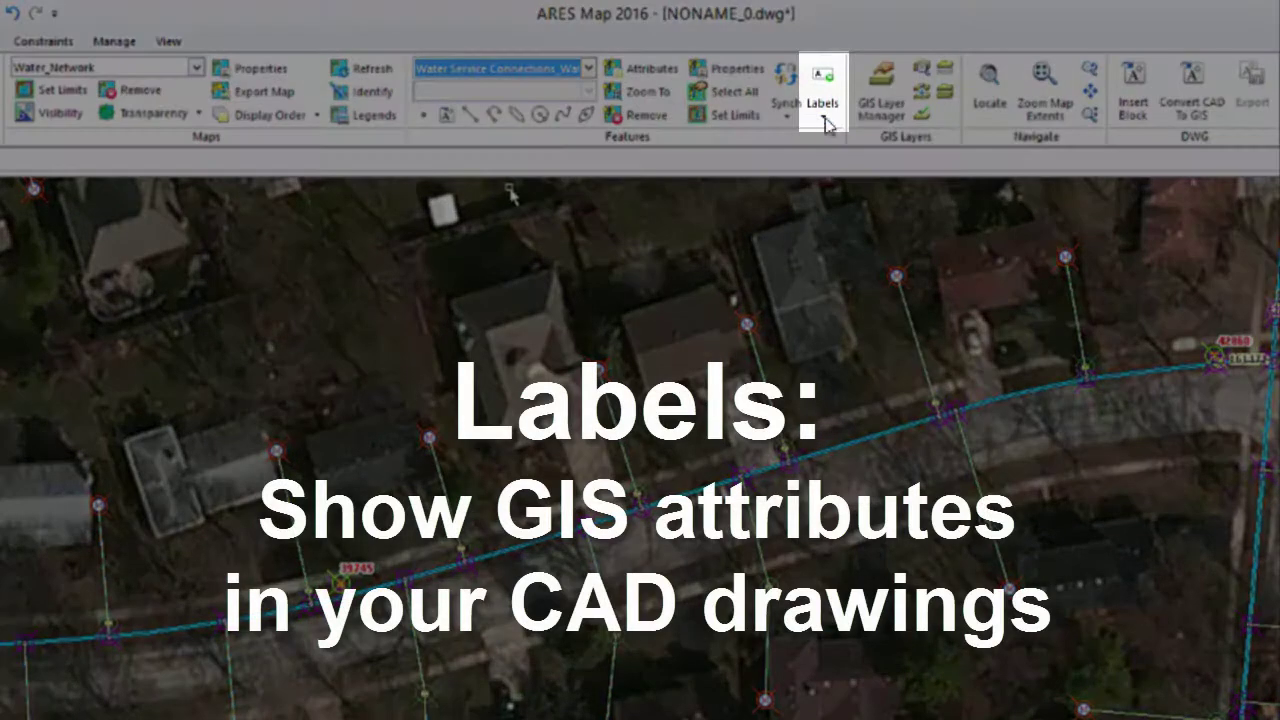
{"action": "left_click", "coordinate": [826, 121]}
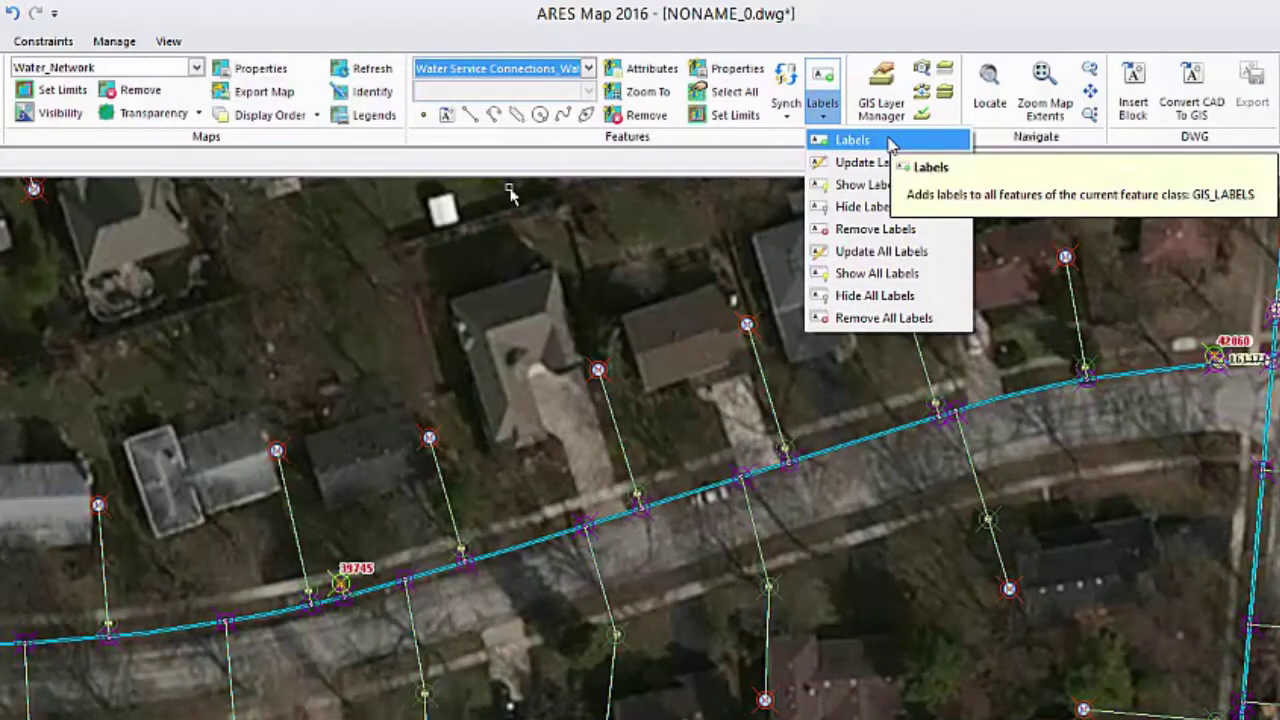
{"action": "left_click", "coordinate": [889, 142]}
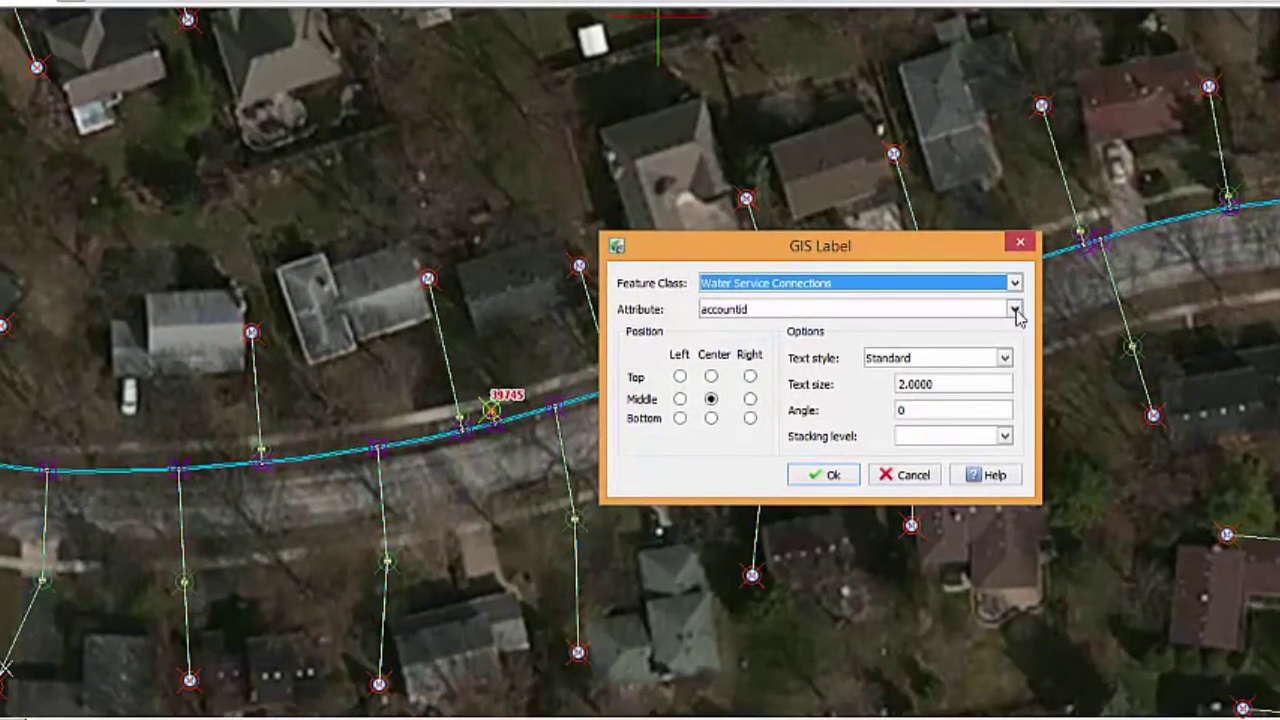
{"action": "left_click", "coordinate": [1016, 311]}
{"action": "left_click", "coordinate": [993, 383]}
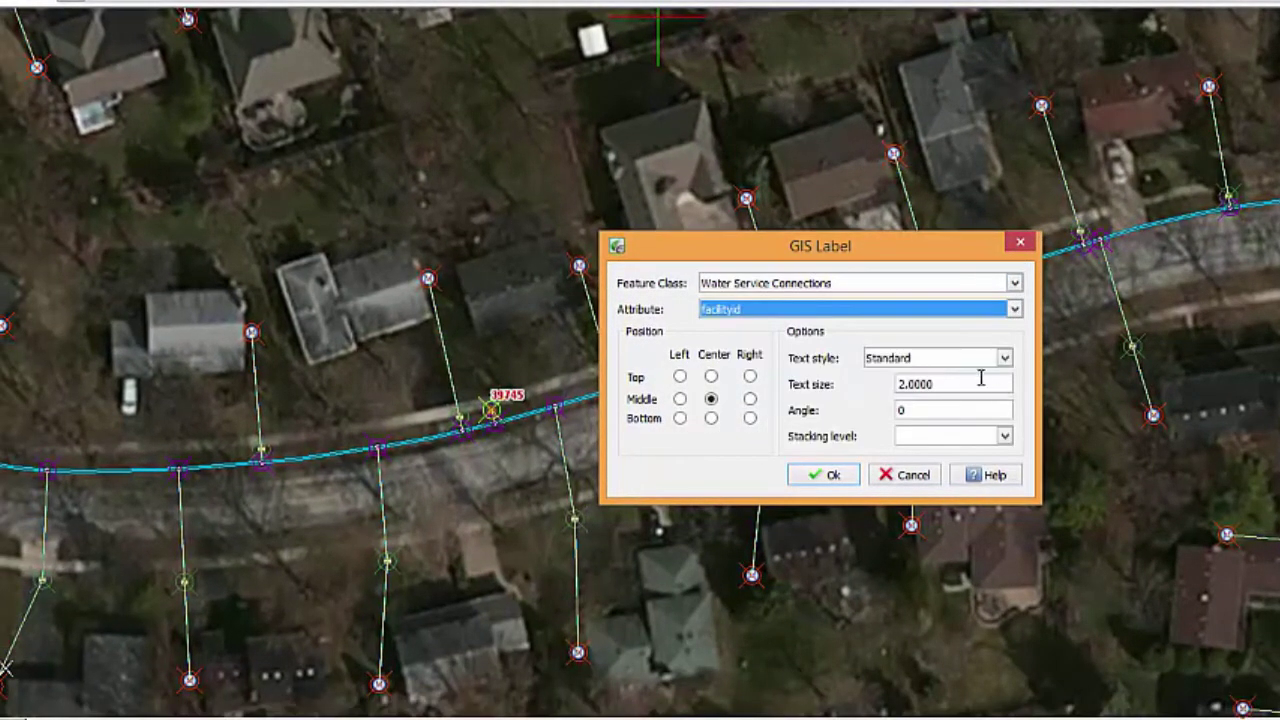
{"action": "left_click", "coordinate": [833, 475]}
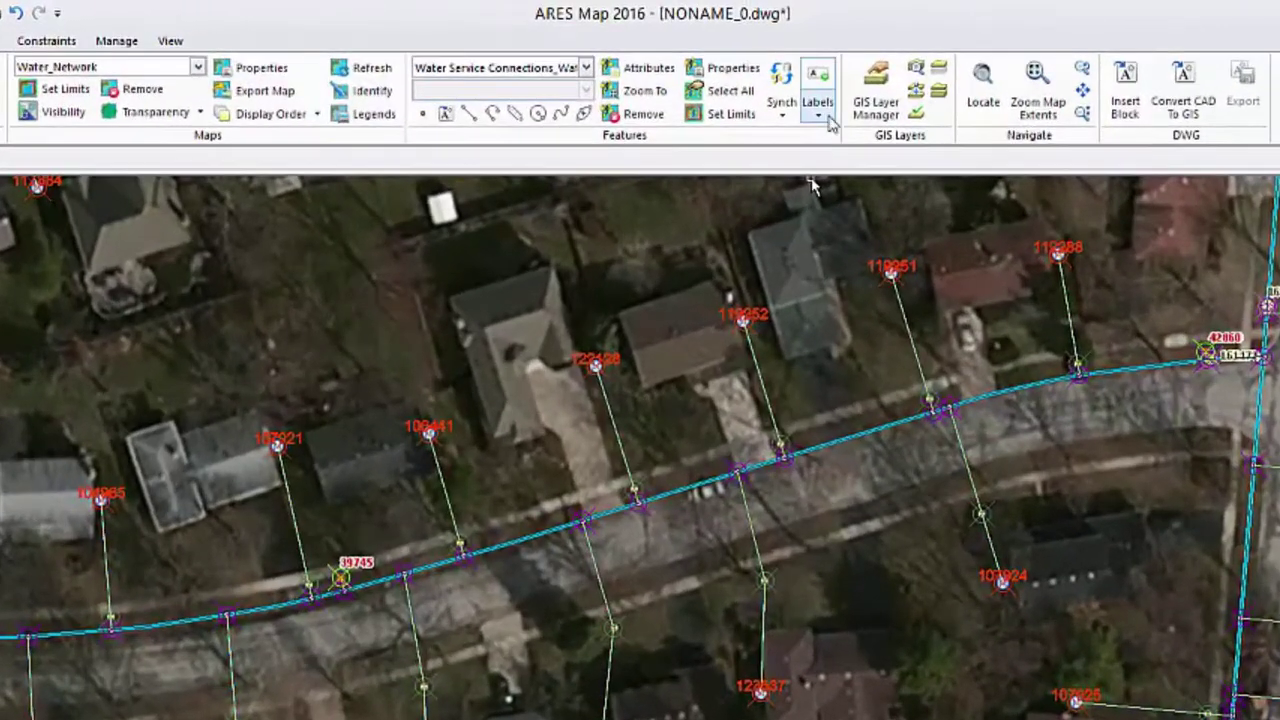
Remove the service connection labels and switch to the Water Lateral Lines feature class
{"action": "left_click", "coordinate": [741, 77]}
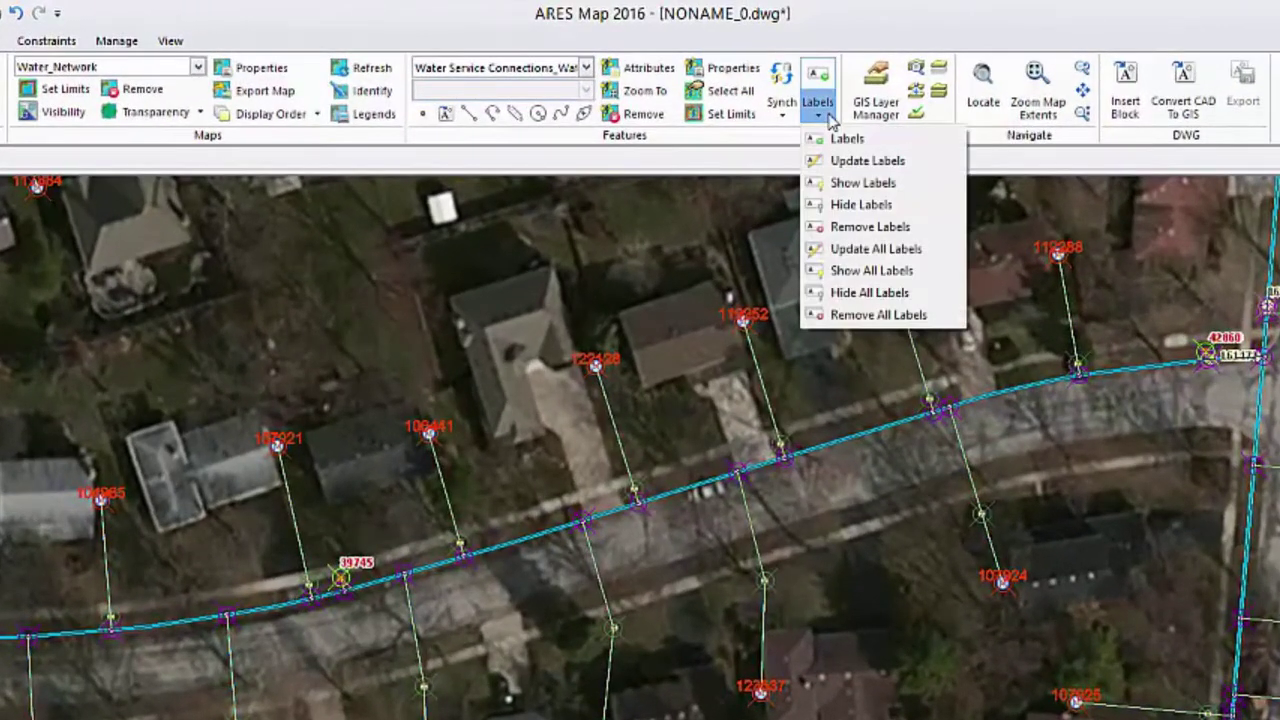
{"action": "left_click", "coordinate": [926, 231]}
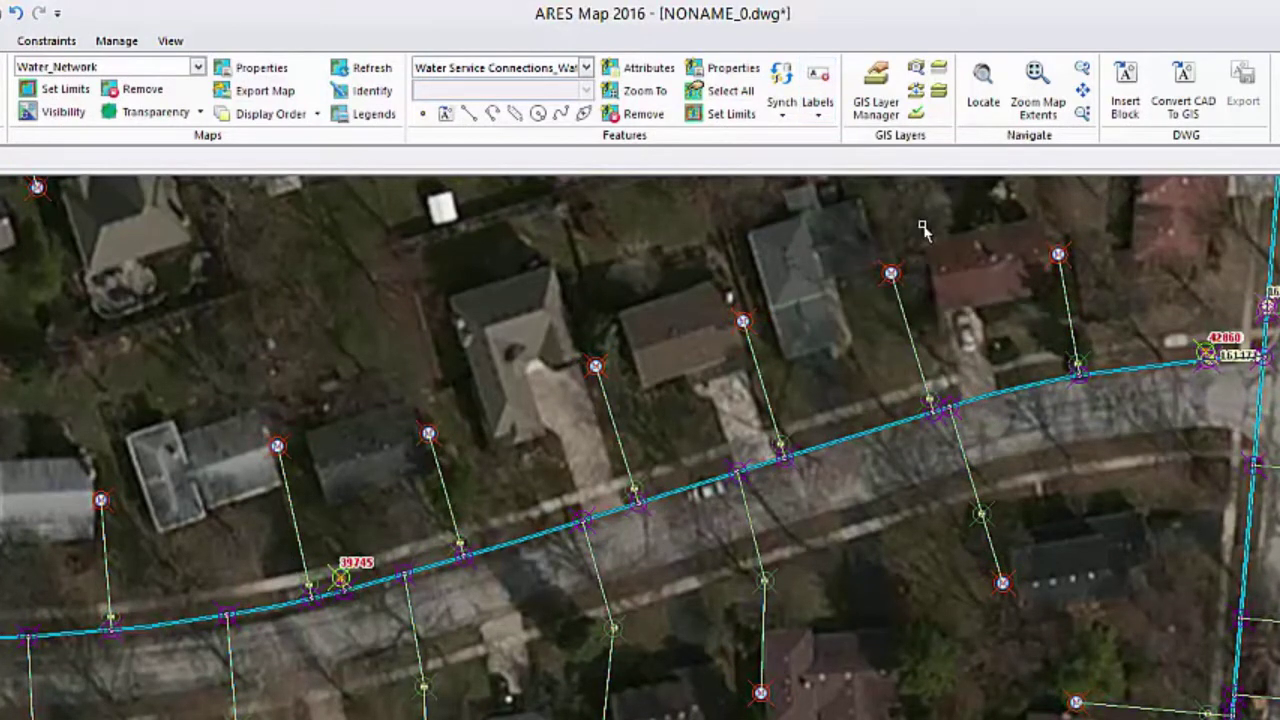
{"action": "left_click", "coordinate": [584, 68]}
{"action": "scroll", "coordinate": [584, 88], "scroll_direction": "up", "scroll_amount": 2}
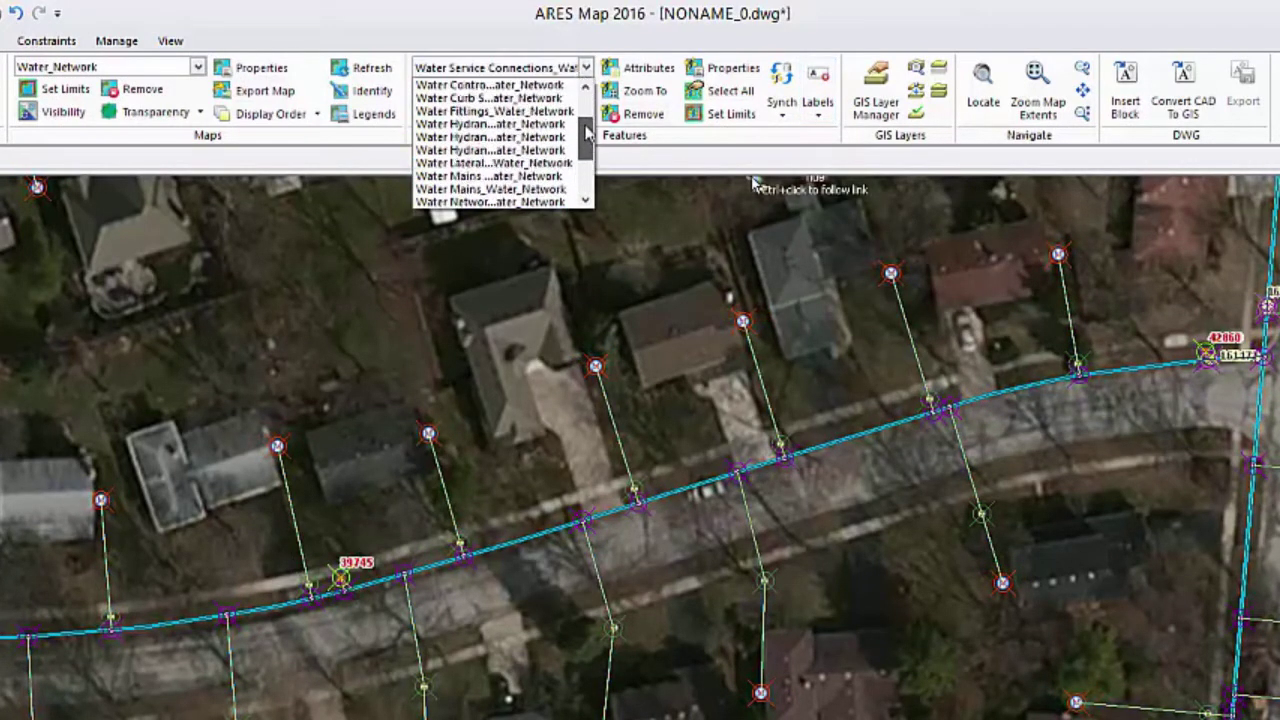
{"action": "scroll", "coordinate": [588, 133], "scroll_direction": "up", "scroll_amount": 2}
{"action": "left_click", "coordinate": [570, 190]}
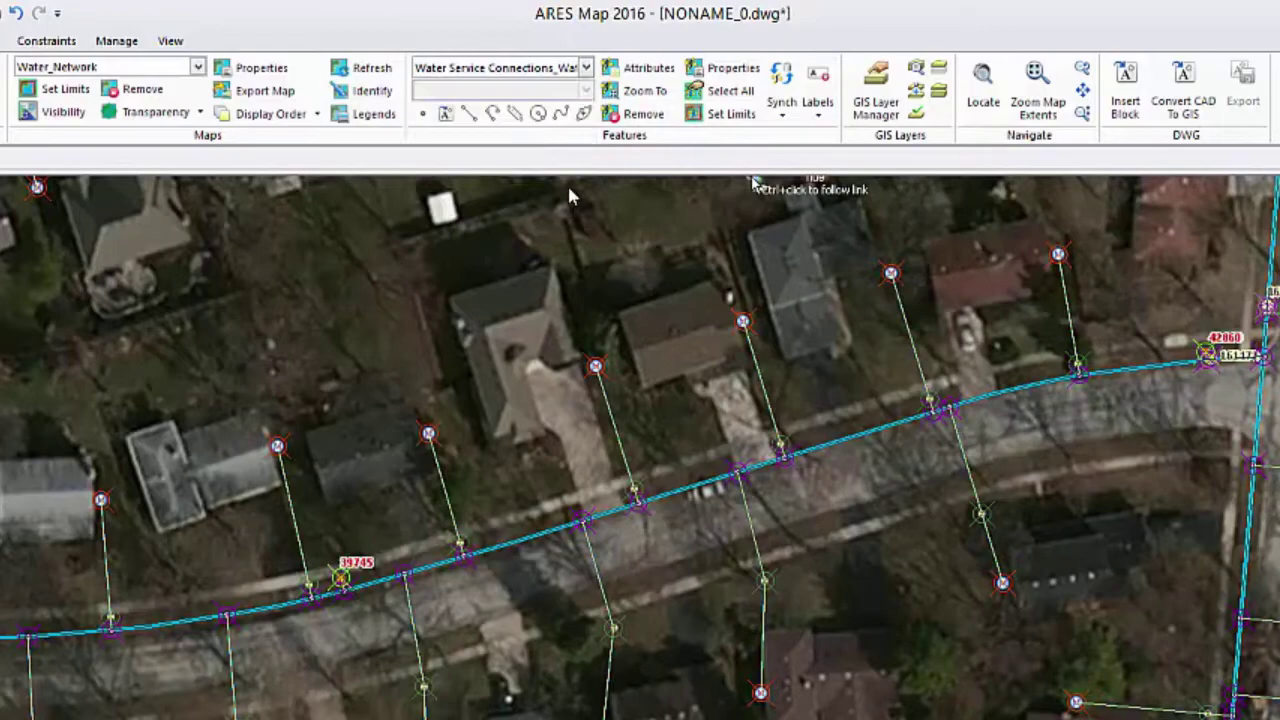
Label the Water Lateral Lines with their facilityid values
{"action": "left_click", "coordinate": [817, 118]}
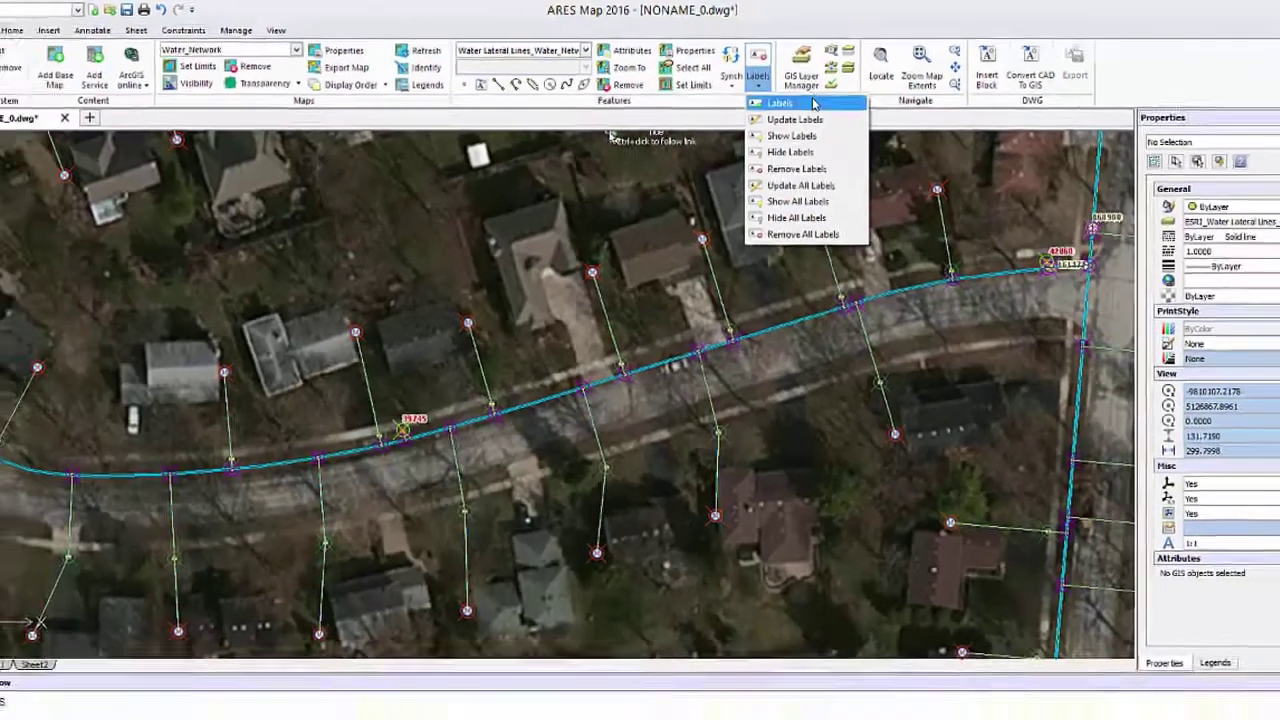
{"action": "left_click", "coordinate": [847, 138]}
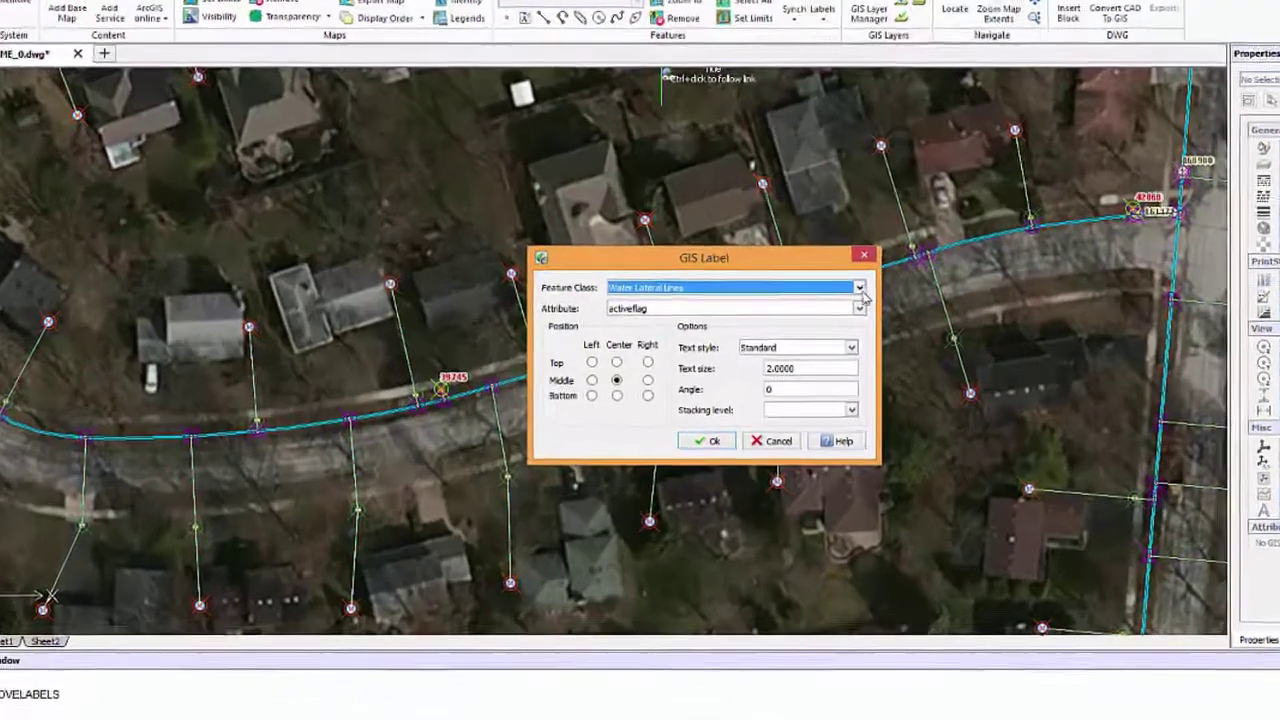
{"action": "left_click", "coordinate": [770, 318]}
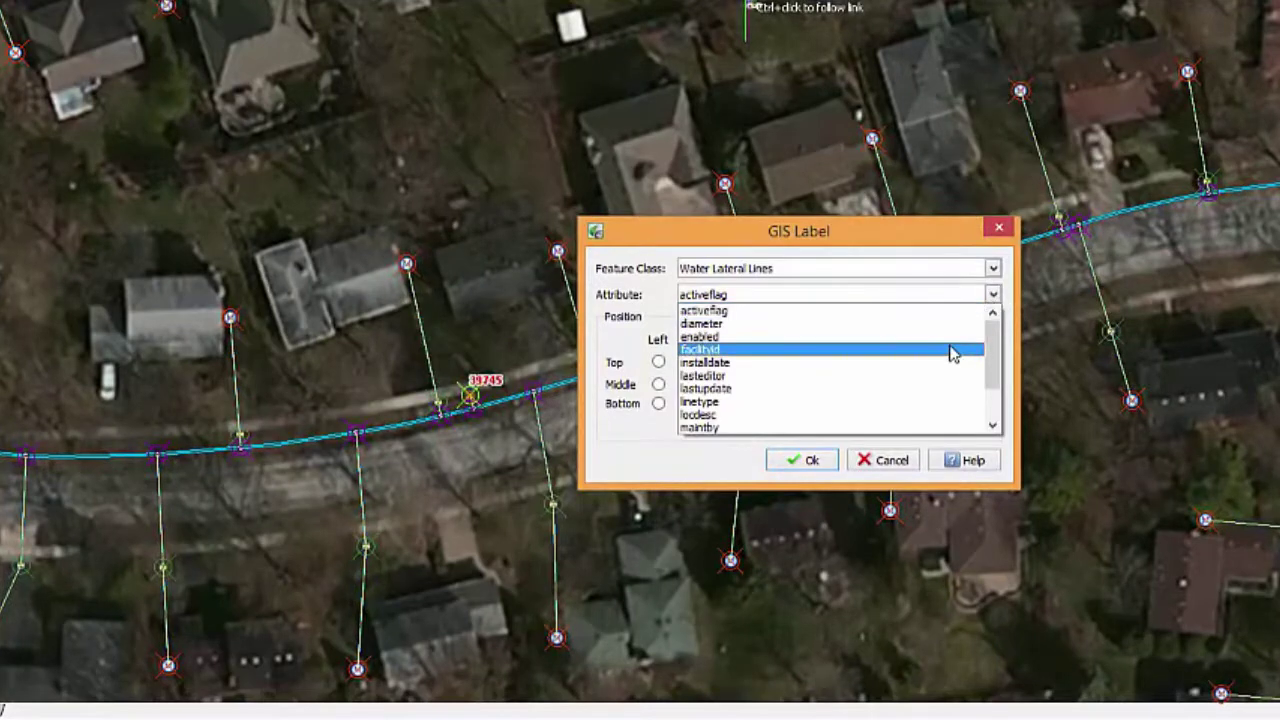
{"action": "left_click", "coordinate": [952, 350]}
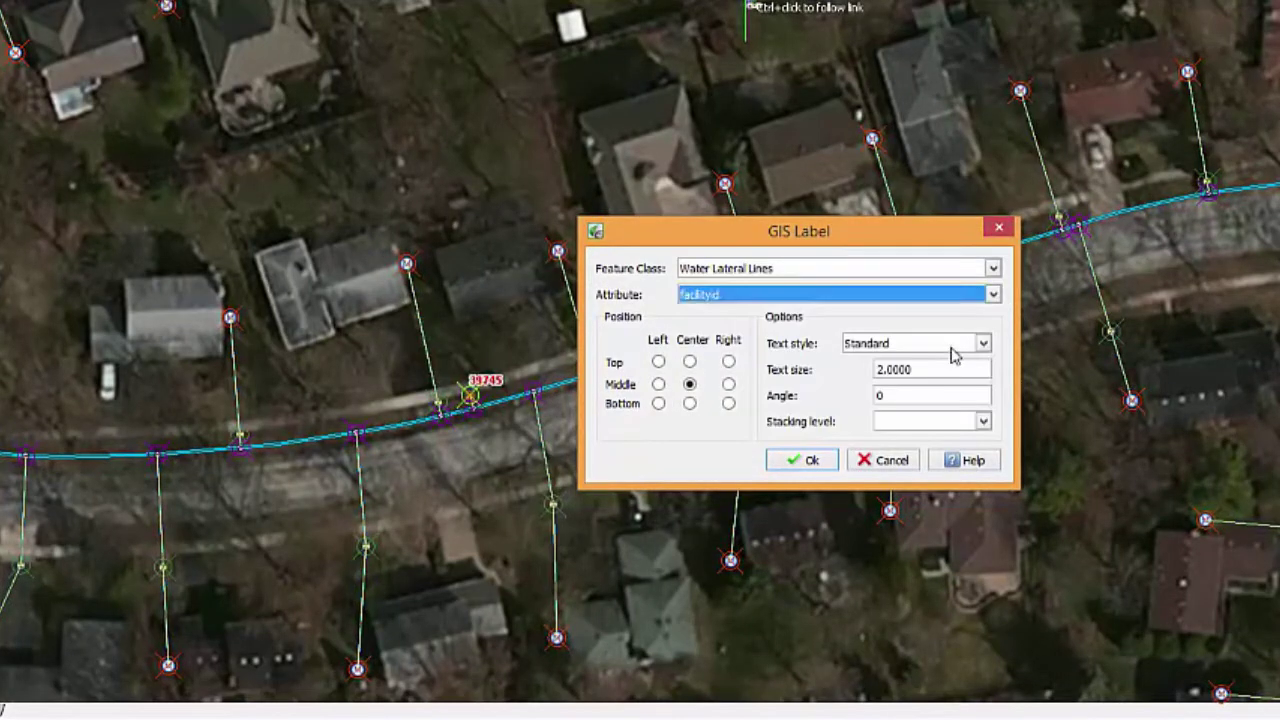
{"action": "left_click", "coordinate": [805, 460]}
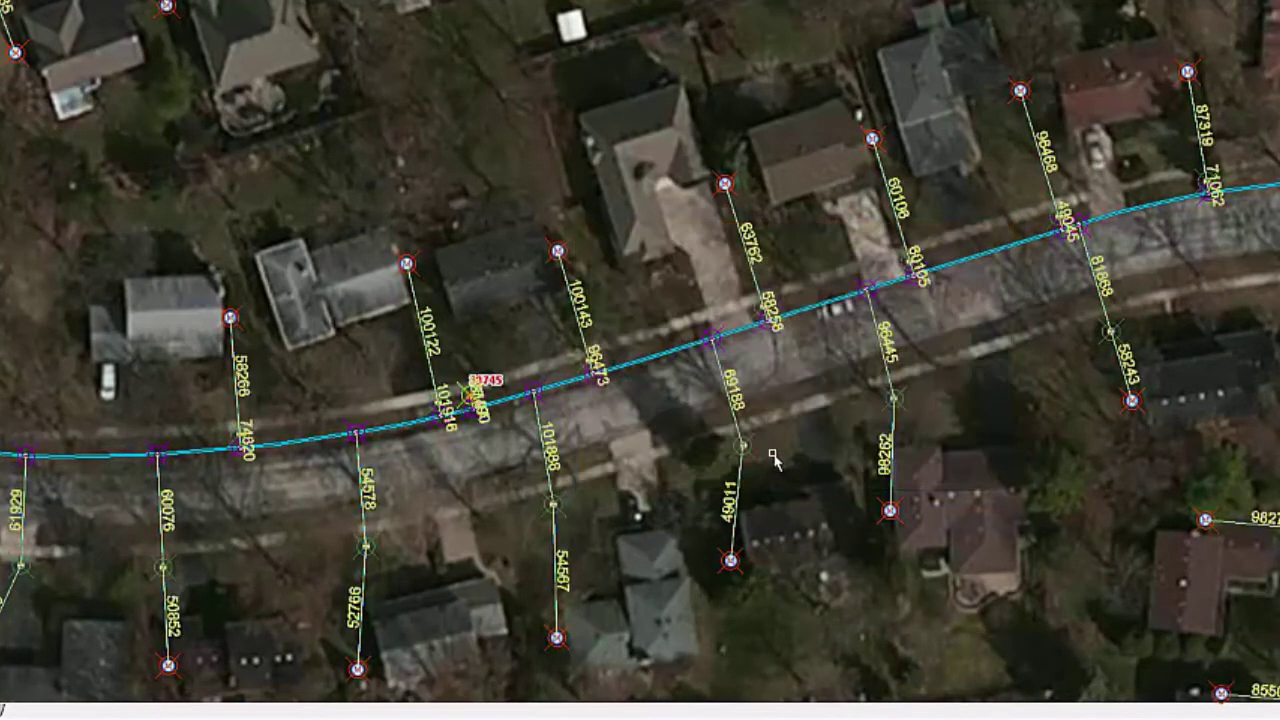